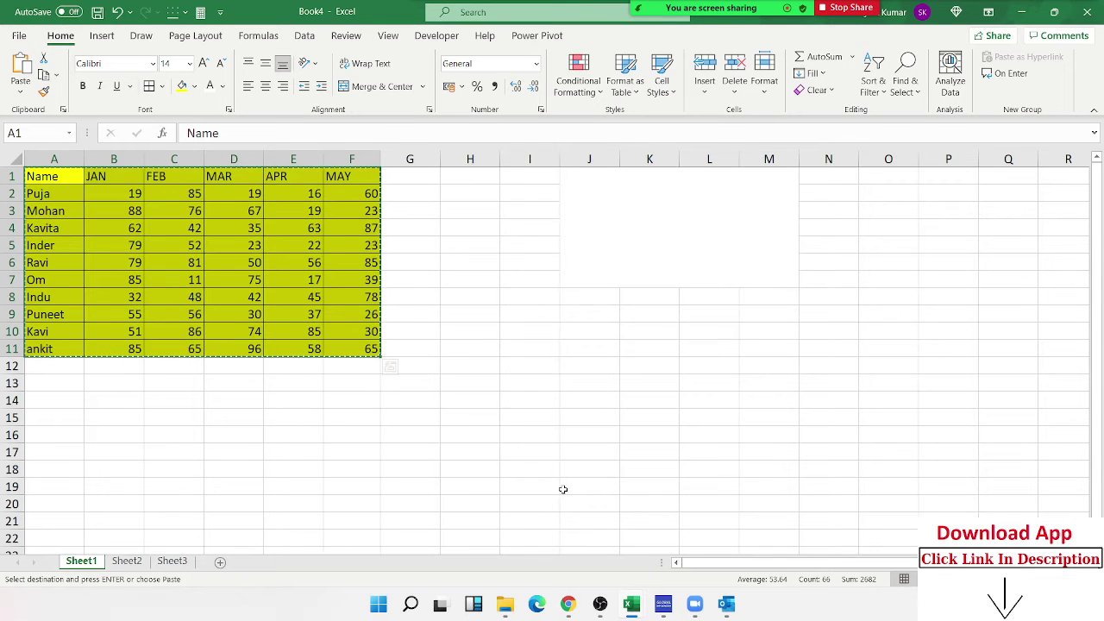
Start a new blank email in Outlook, then switch back to the Excel workbook.
{"action": "left_click", "coordinate": [729, 603]}
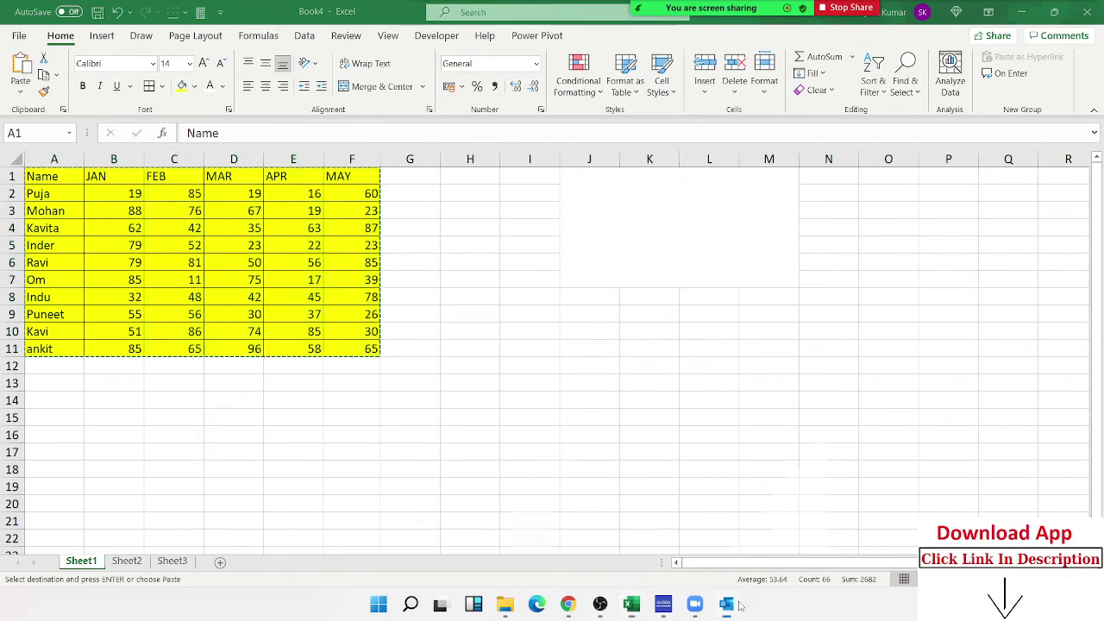
{"action": "left_click", "coordinate": [52, 60]}
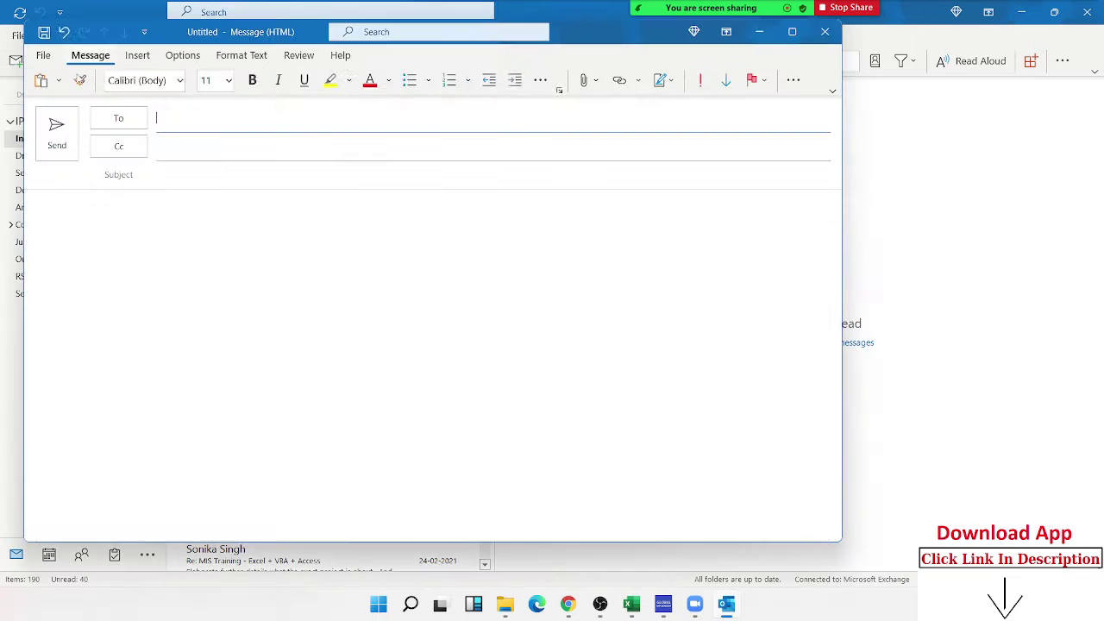
{"action": "left_click", "coordinate": [41, 82]}
{"action": "key", "text": "Escape"}
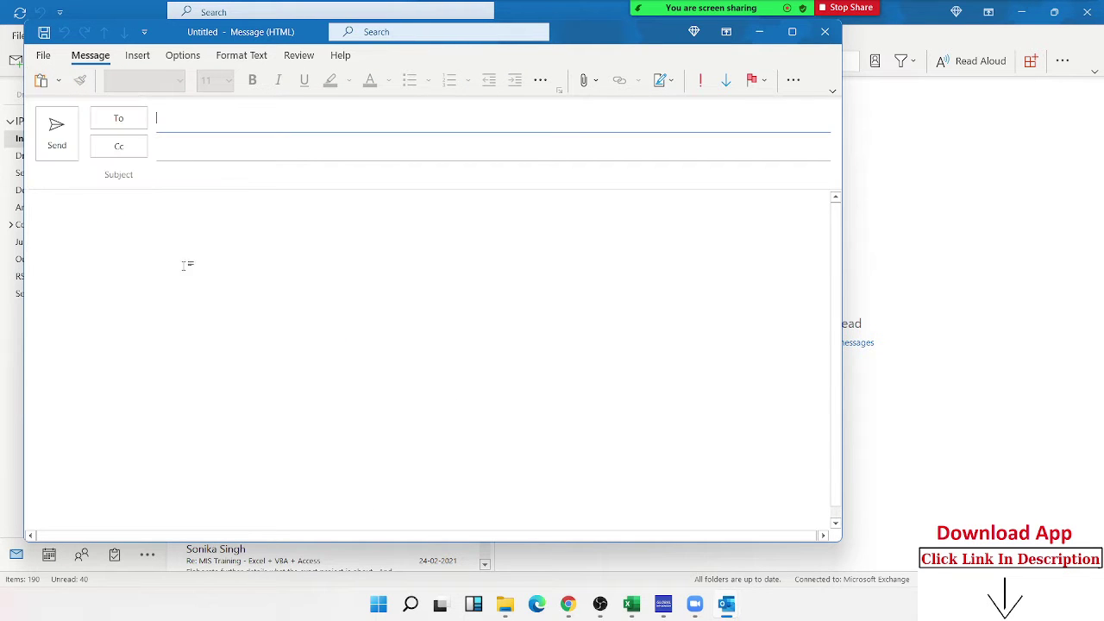
{"action": "key", "text": "alt+Tab"}
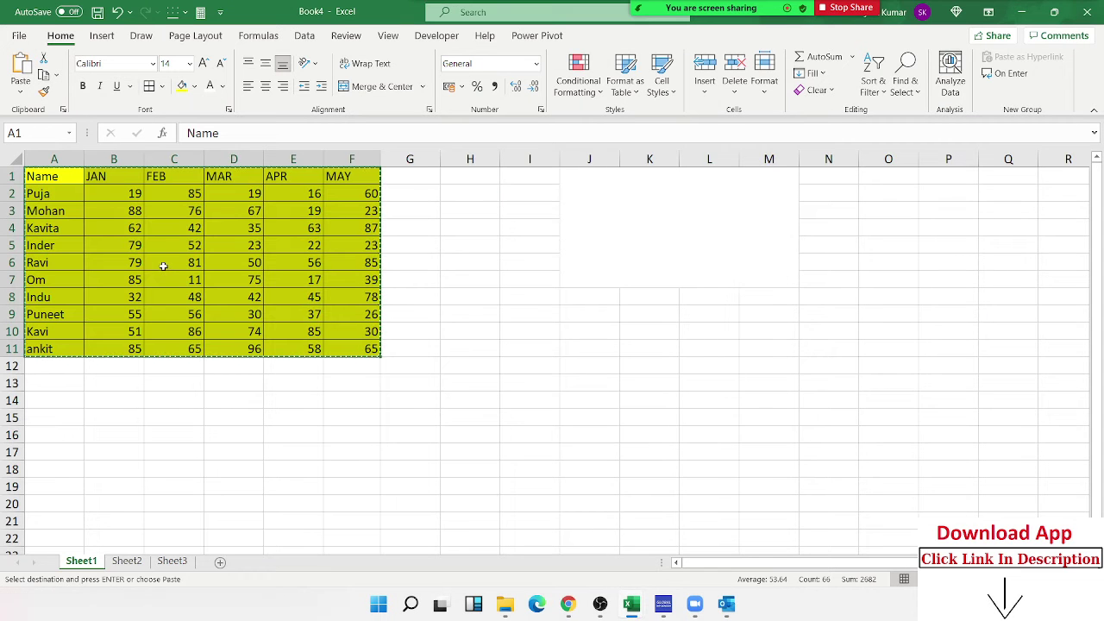
Copy the Excel sales table in range A1:F11.
{"action": "key", "text": "Escape"}
{"action": "left_click", "coordinate": [411, 332]}
{"action": "left_click_drag", "start_coordinate": [49, 177], "coordinate": [329, 349]}
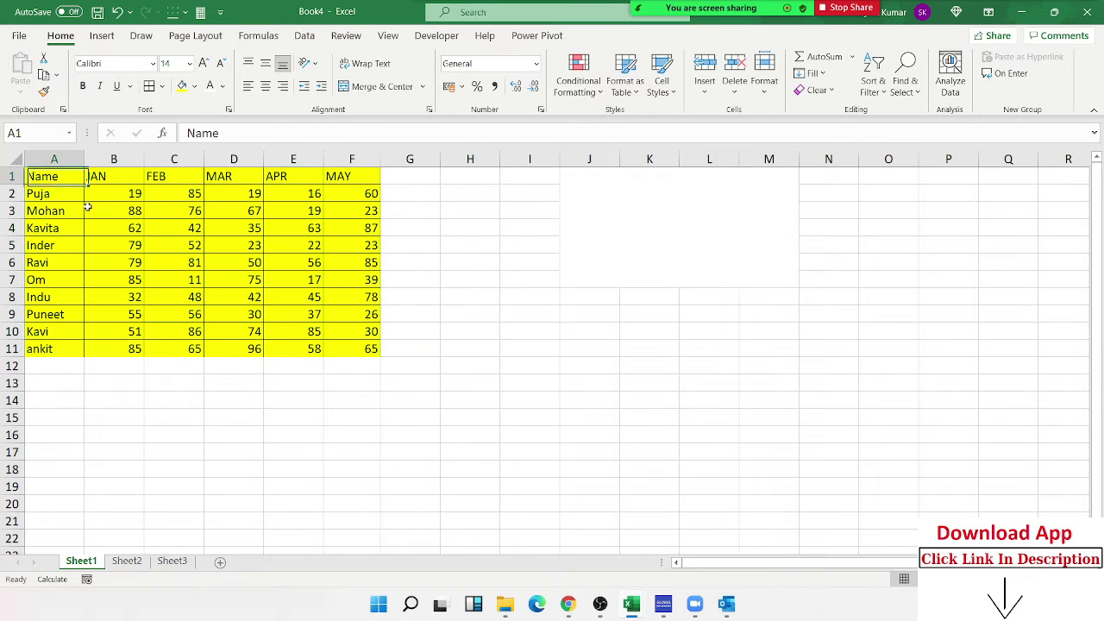
{"action": "key", "text": "ctrl+c"}
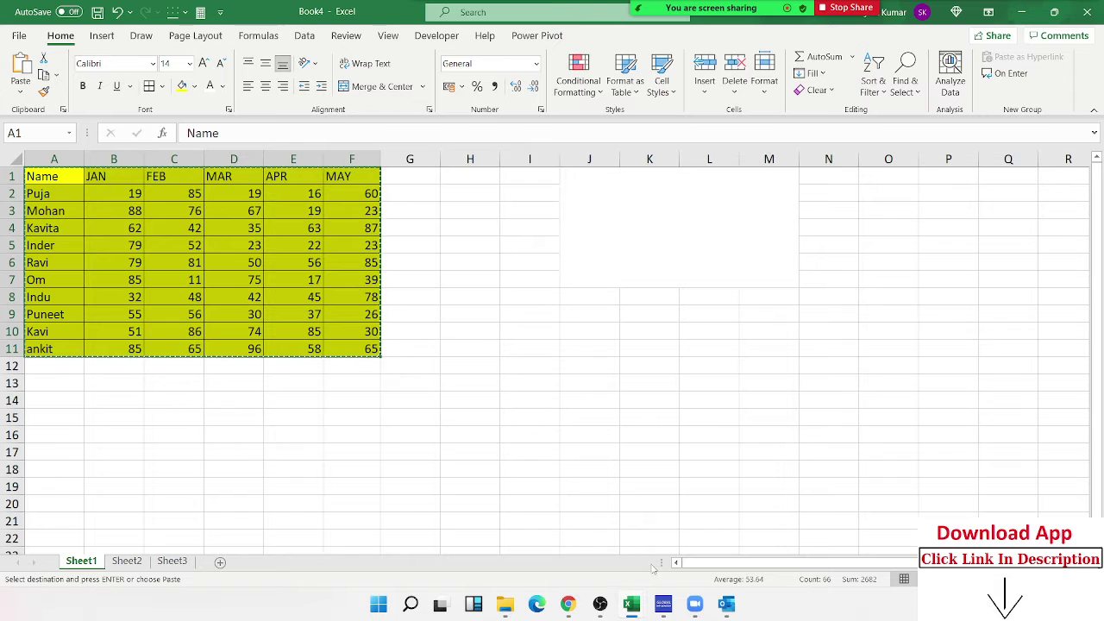
In the new message, paste the table, undo the paste, and bring up Paste Special.
{"action": "left_click", "coordinate": [726, 604]}
{"action": "left_click", "coordinate": [770, 568]}
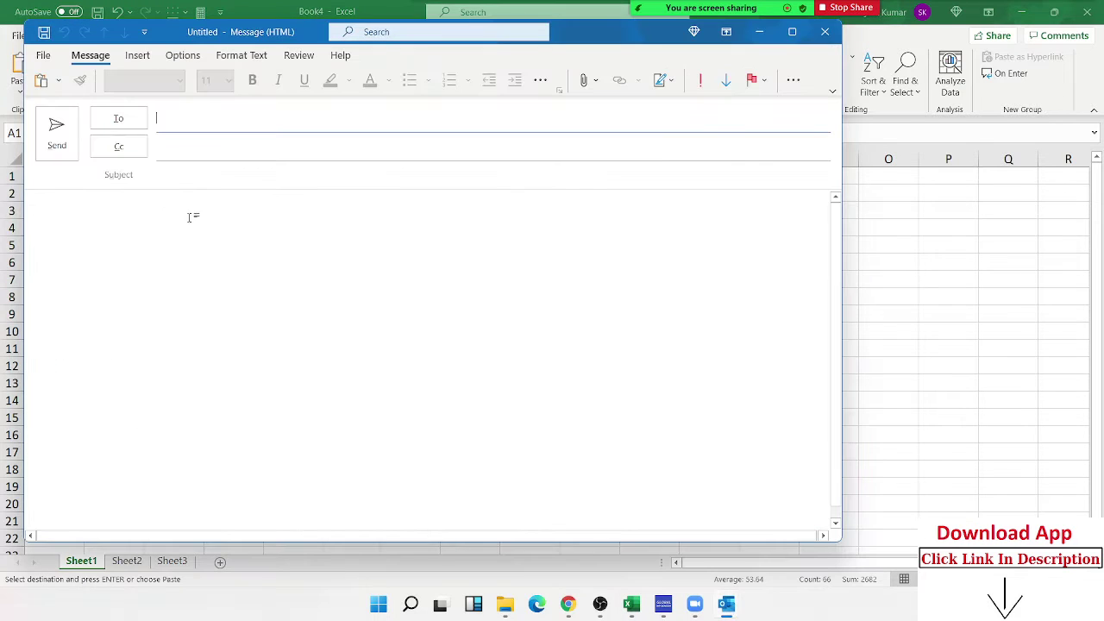
{"action": "left_click", "coordinate": [58, 80]}
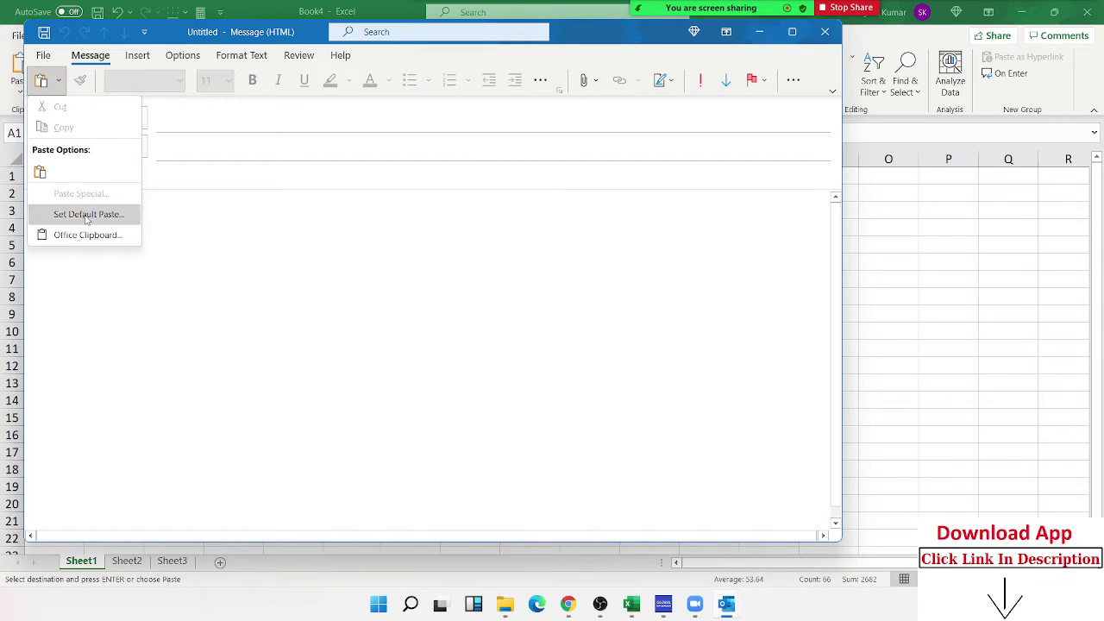
{"action": "left_click", "coordinate": [300, 251]}
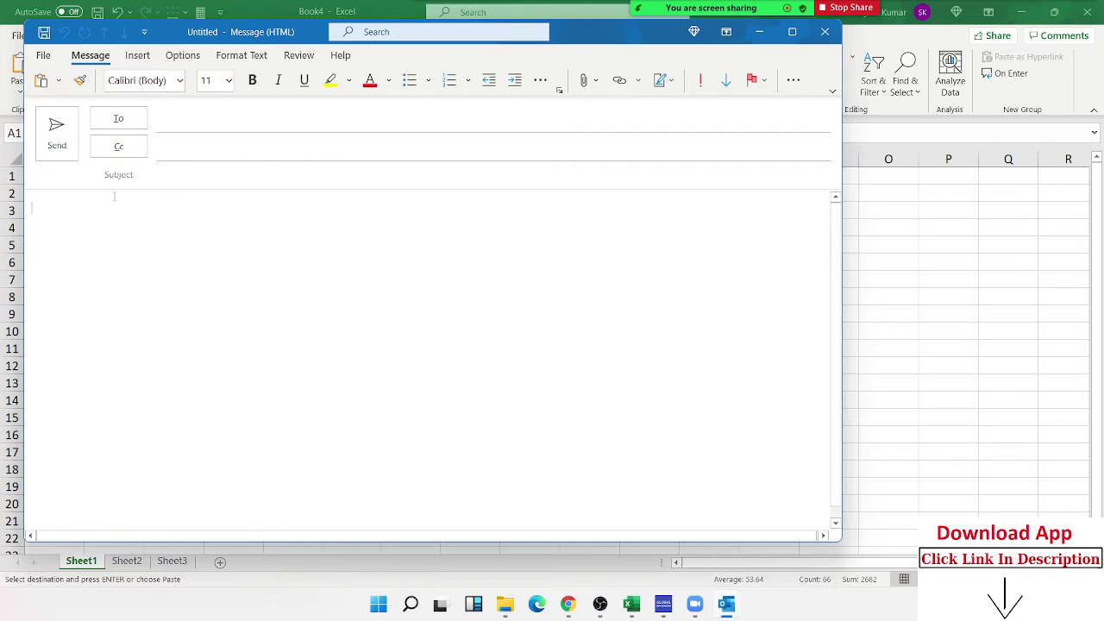
{"action": "left_click", "coordinate": [41, 80]}
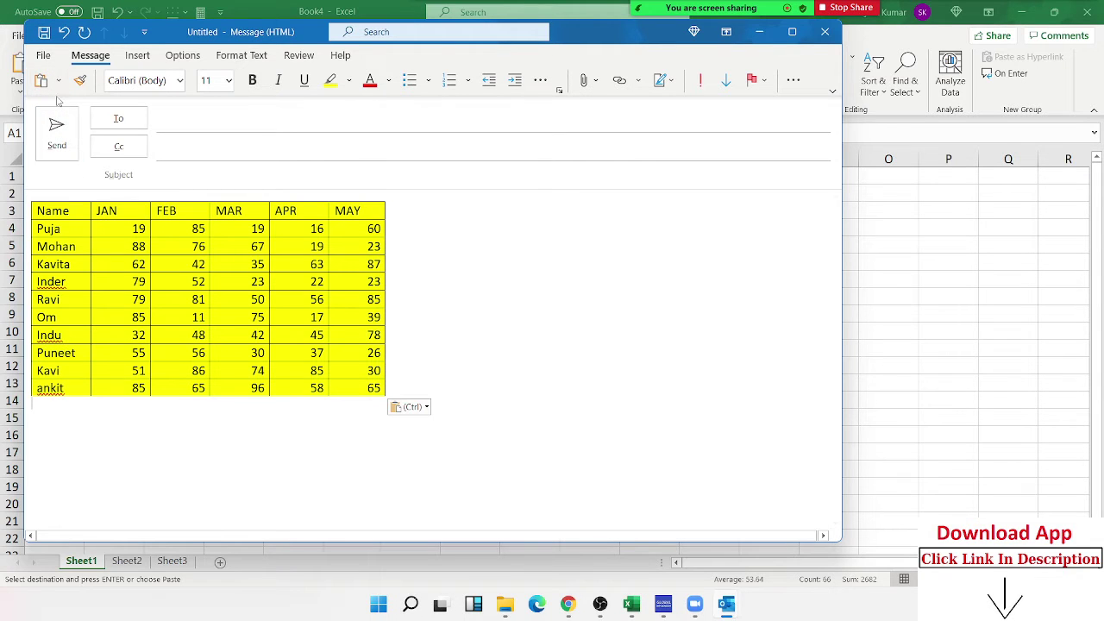
{"action": "key", "text": "ctrl+z"}
{"action": "left_click", "coordinate": [59, 86]}
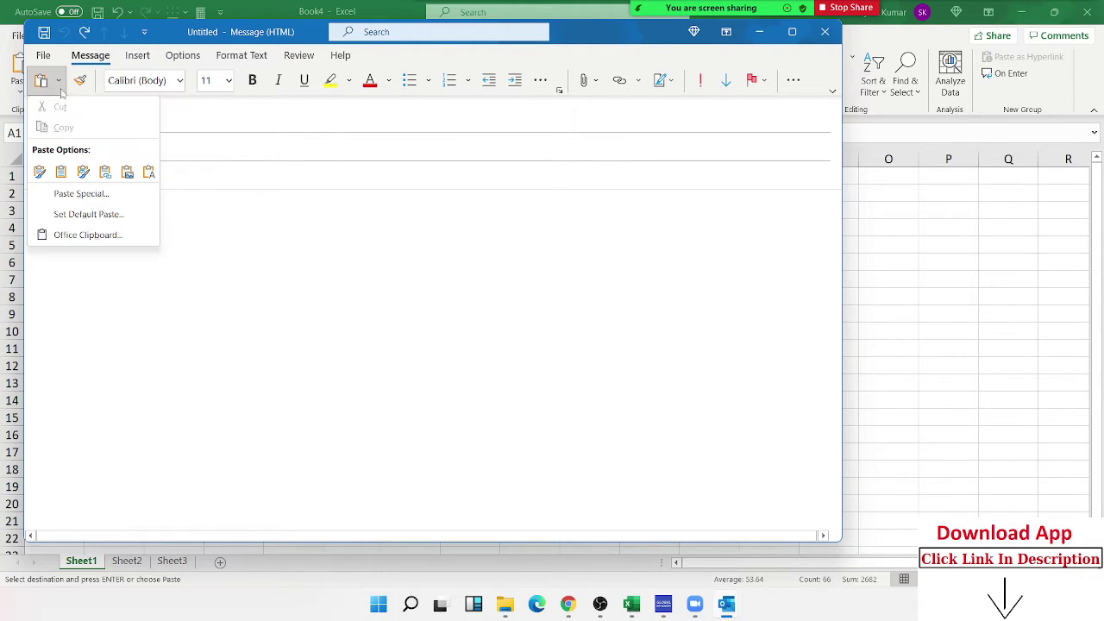
{"action": "left_click", "coordinate": [77, 193]}
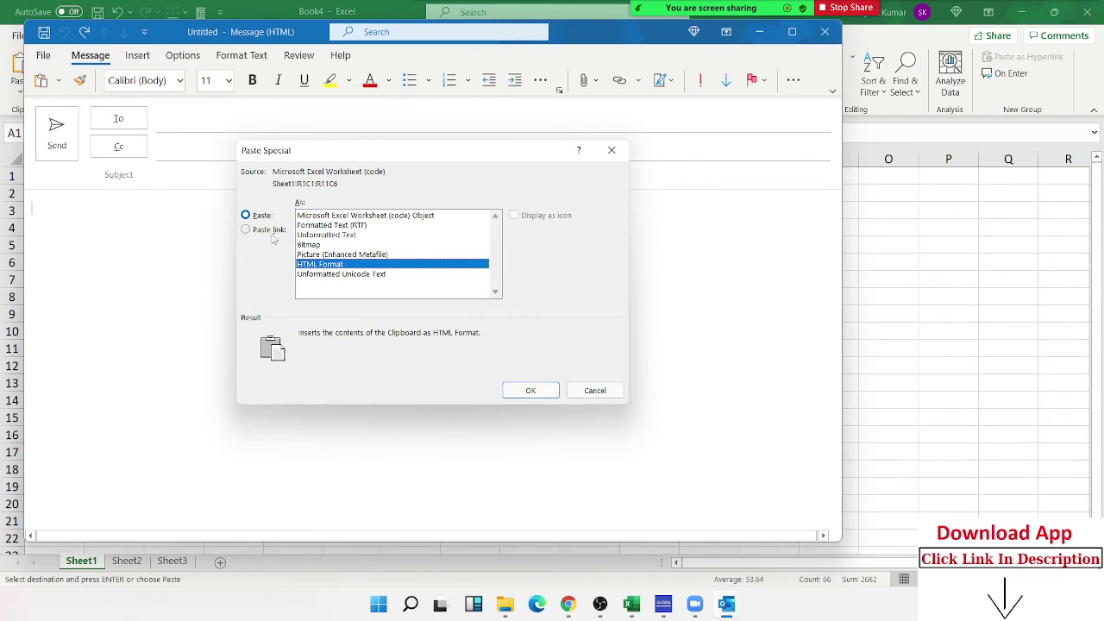
Paste link the copied table as a Microsoft Excel Worksheet Object.
{"action": "left_click", "coordinate": [245, 230]}
{"action": "left_click", "coordinate": [319, 225]}
{"action": "left_click", "coordinate": [356, 215]}
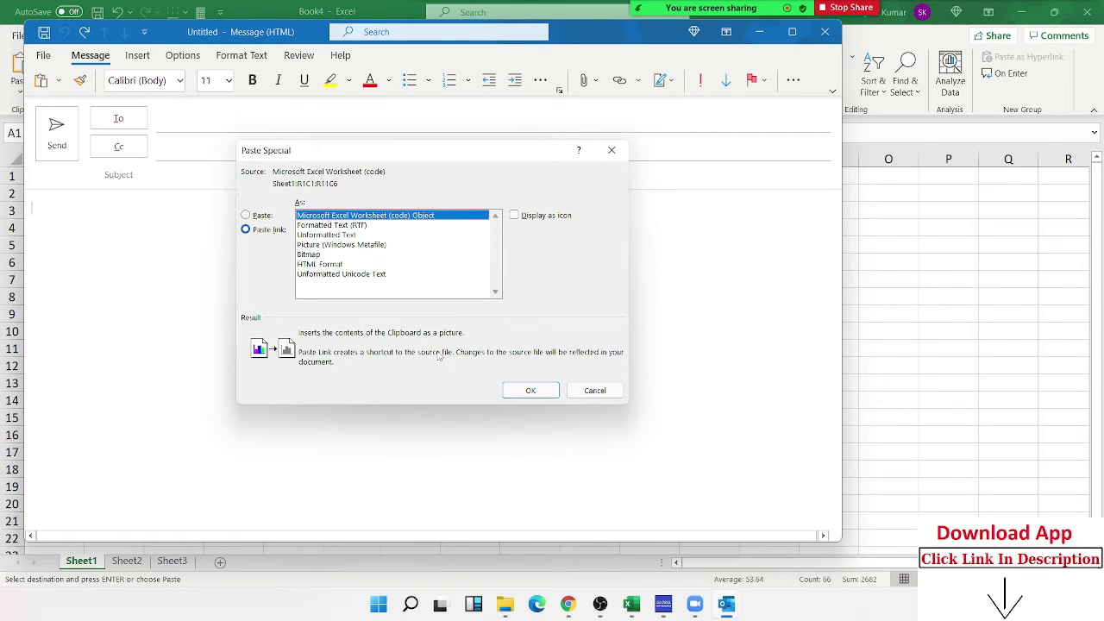
{"action": "left_click", "coordinate": [530, 391]}
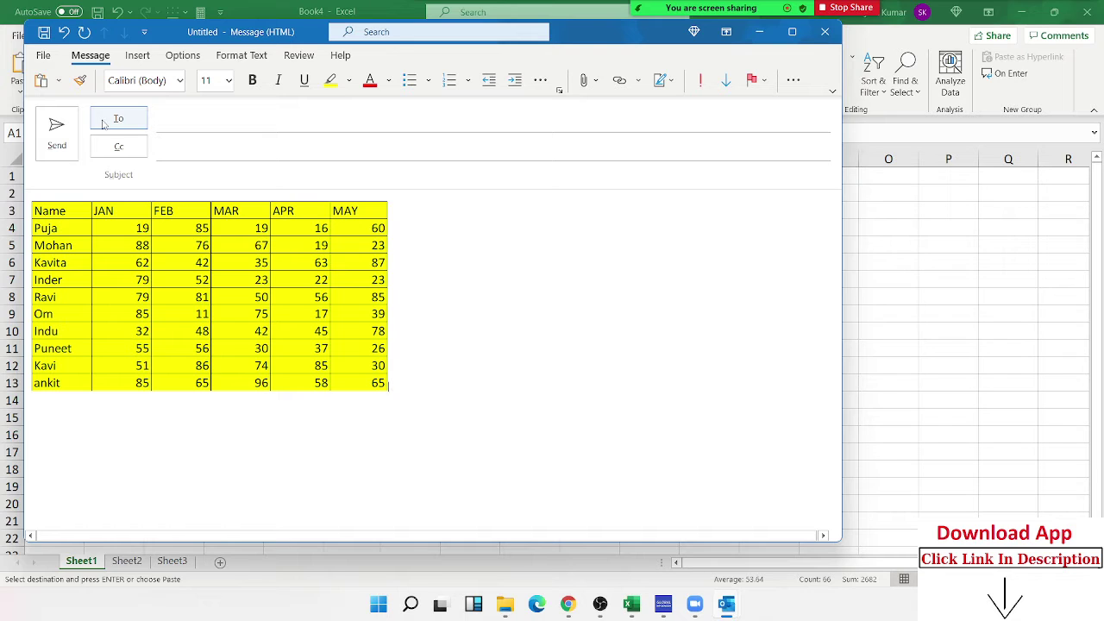
Delete the pasted Excel table and maximize the message window.
{"action": "left_click", "coordinate": [341, 379]}
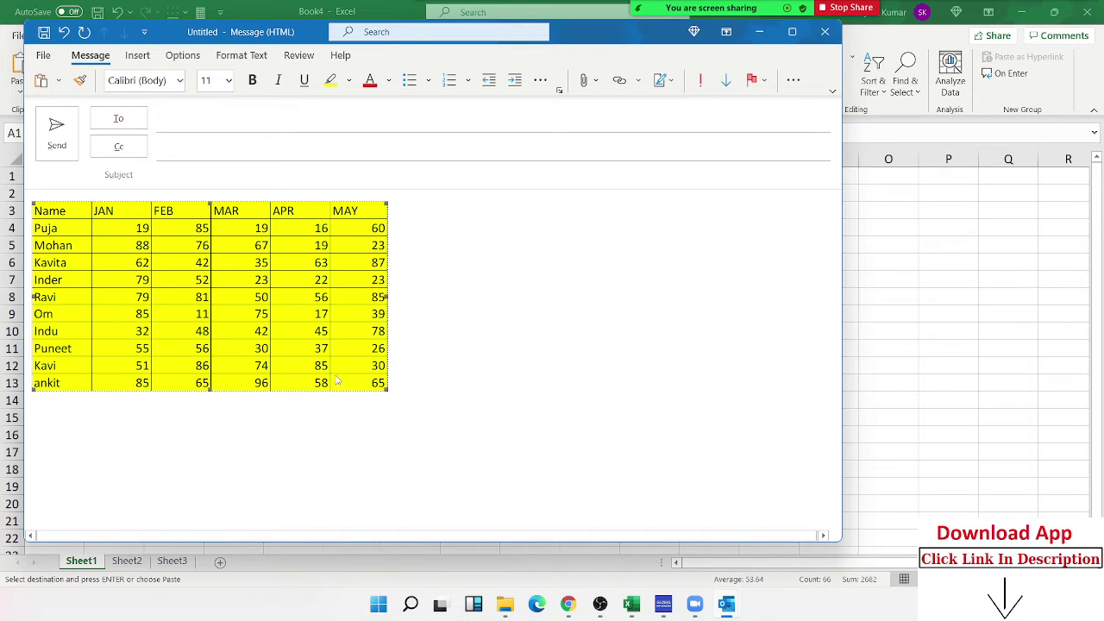
{"action": "key", "text": "Delete"}
{"action": "left_click", "coordinate": [792, 31]}
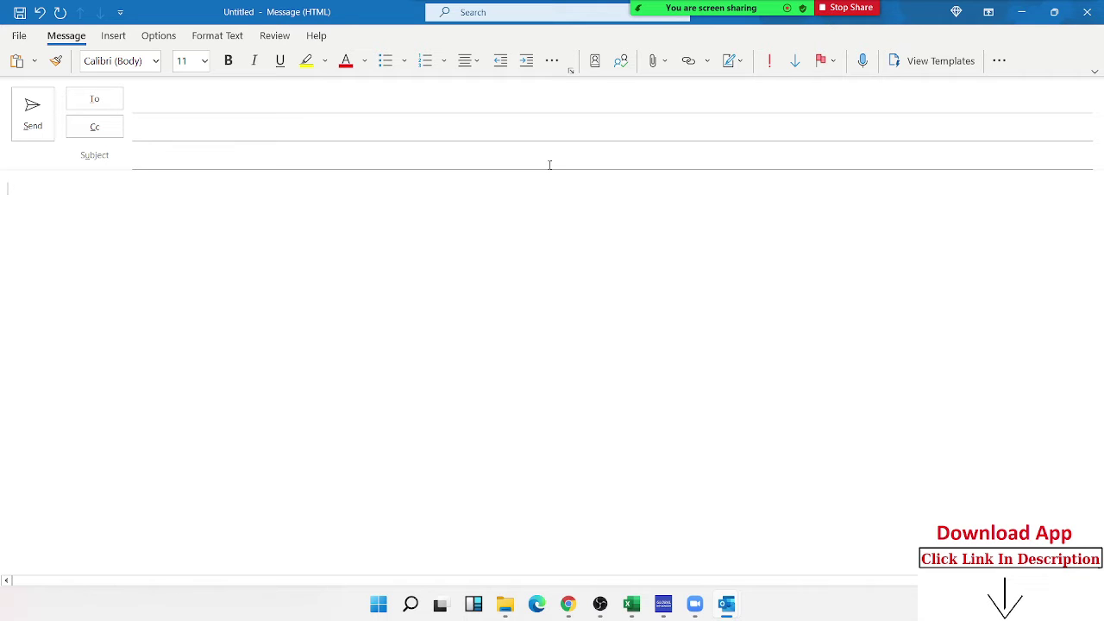
Address the message To and Cc to the same suggested recipient.
{"action": "left_click", "coordinate": [155, 99]}
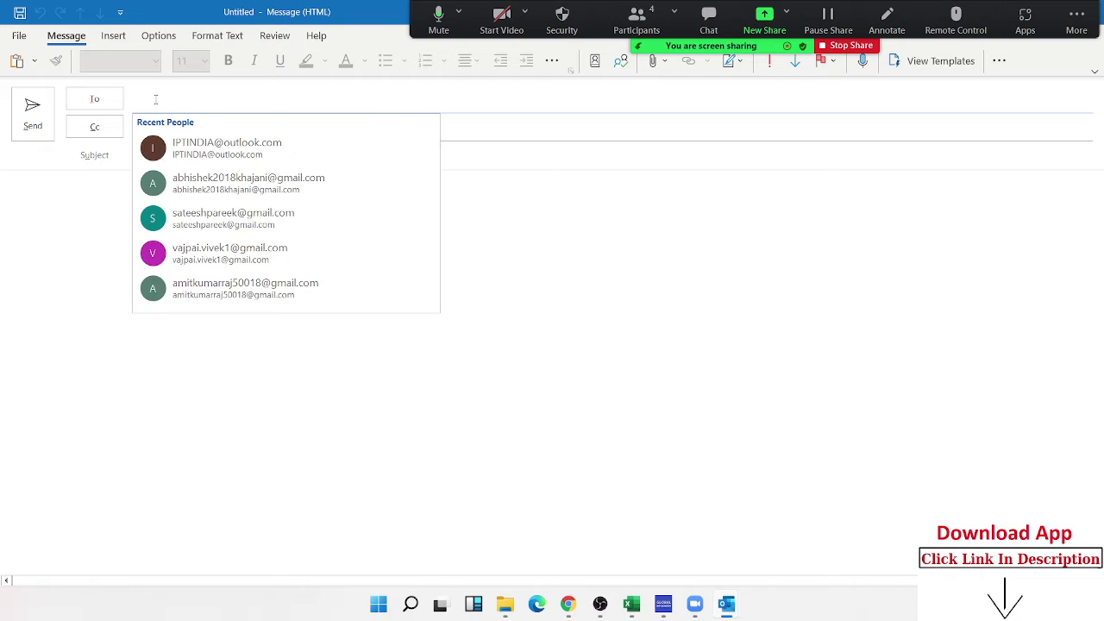
{"action": "type", "text": "ip"}
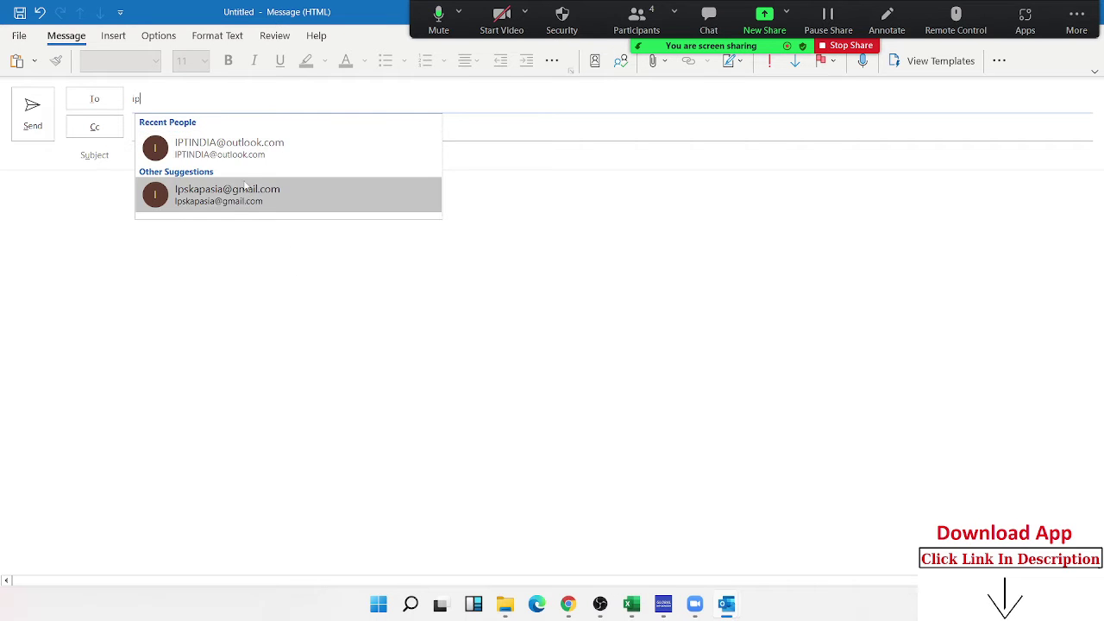
{"action": "left_click", "coordinate": [241, 152]}
{"action": "left_click", "coordinate": [181, 138]}
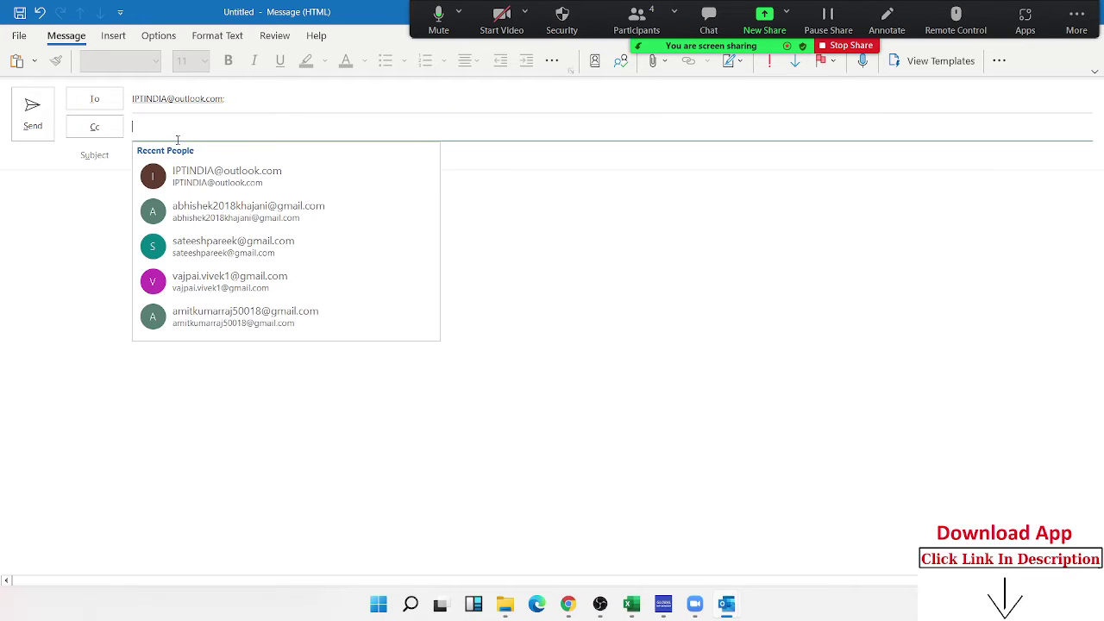
{"action": "type", "text": "ip"}
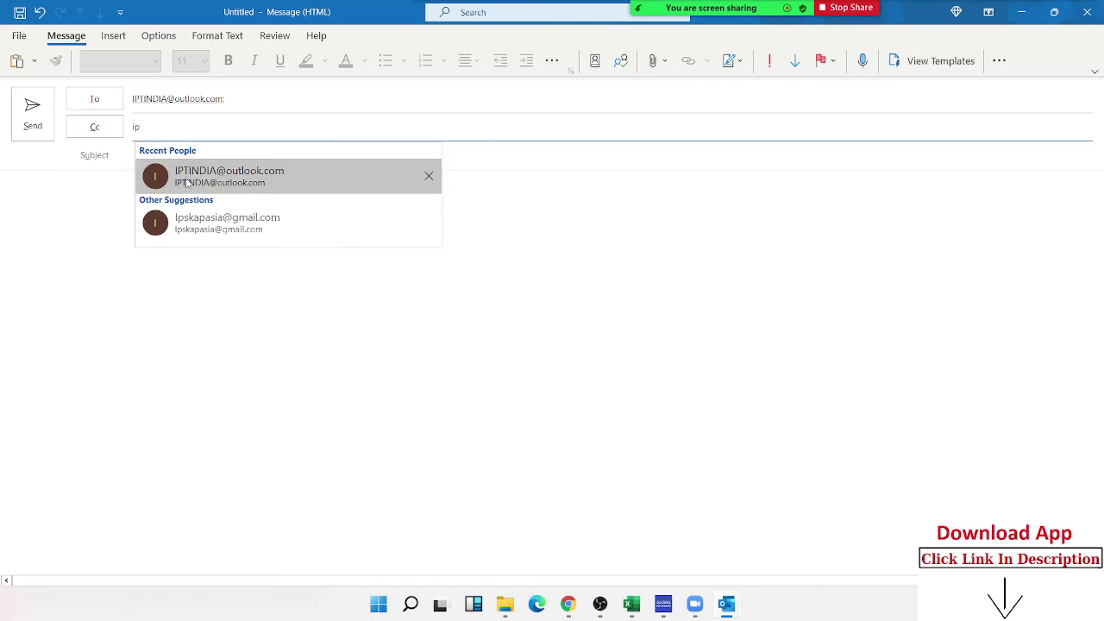
{"action": "left_click", "coordinate": [190, 183]}
Enter subject 'Sales Update' and body text 'Dear Sir,' and 'Bellow are Sales ipdate'.
{"action": "left_click", "coordinate": [166, 168]}
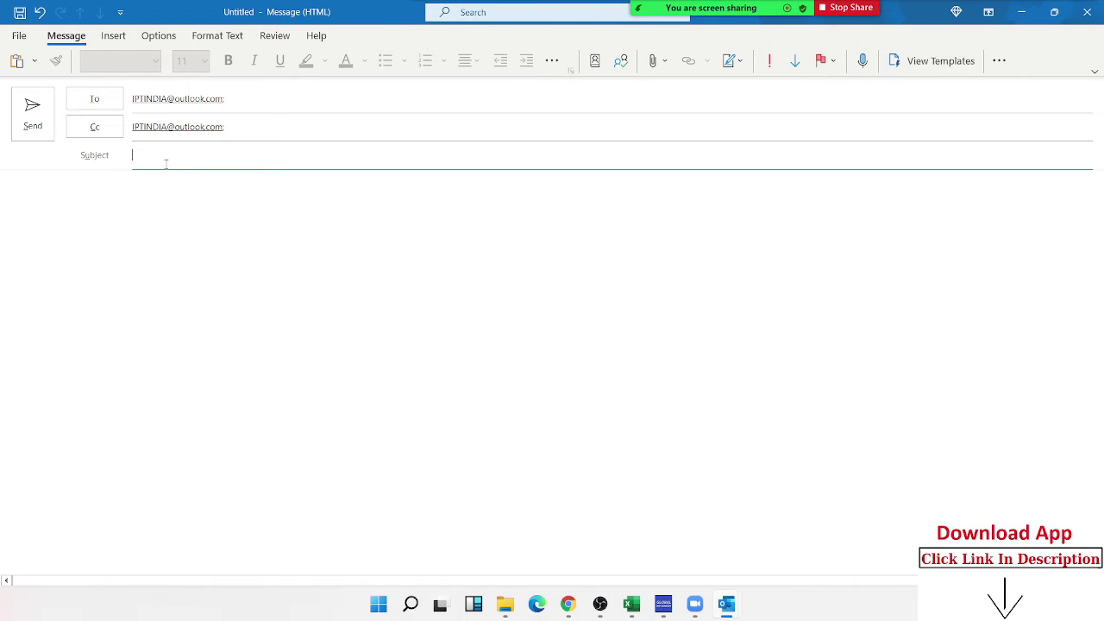
{"action": "type", "text": "Sales Up"}
{"action": "type", "text": "date"}
{"action": "key", "text": "Tab"}
{"action": "type", "text": "Dea"}
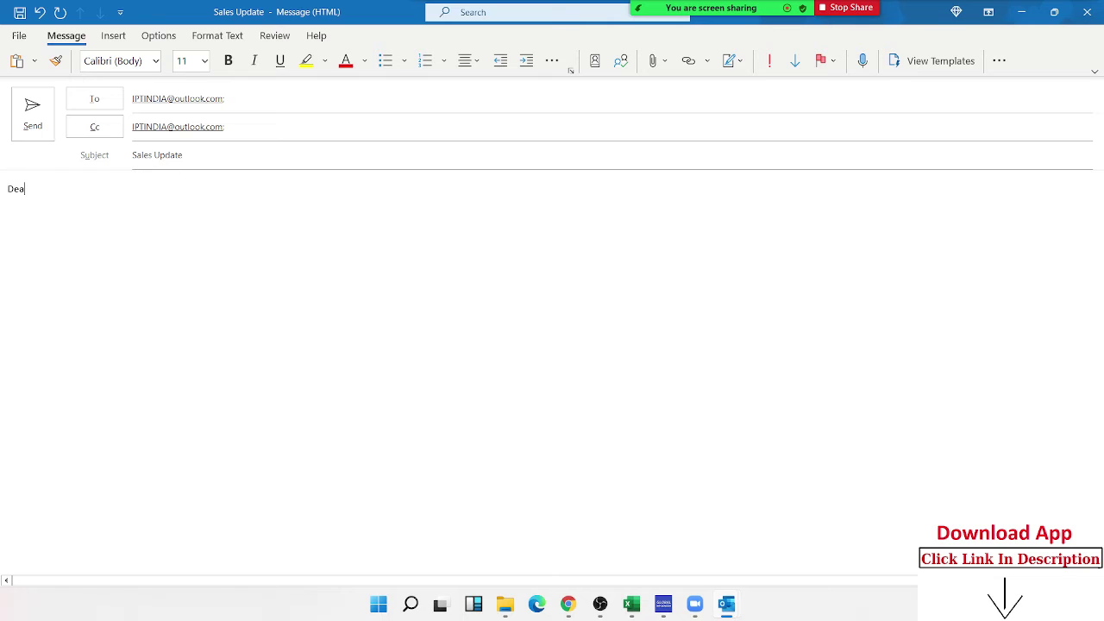
{"action": "type", "text": "r "}
{"action": "type", "text": "S"}
{"action": "type", "text": "ir,  B"}
{"action": "type", "text": "el"}
{"action": "type", "text": "lo"}
{"action": "type", "text": "w are"}
{"action": "type", "text": " Sales "}
{"action": "type", "text": "For"}
{"action": "type", "text": "mate"}
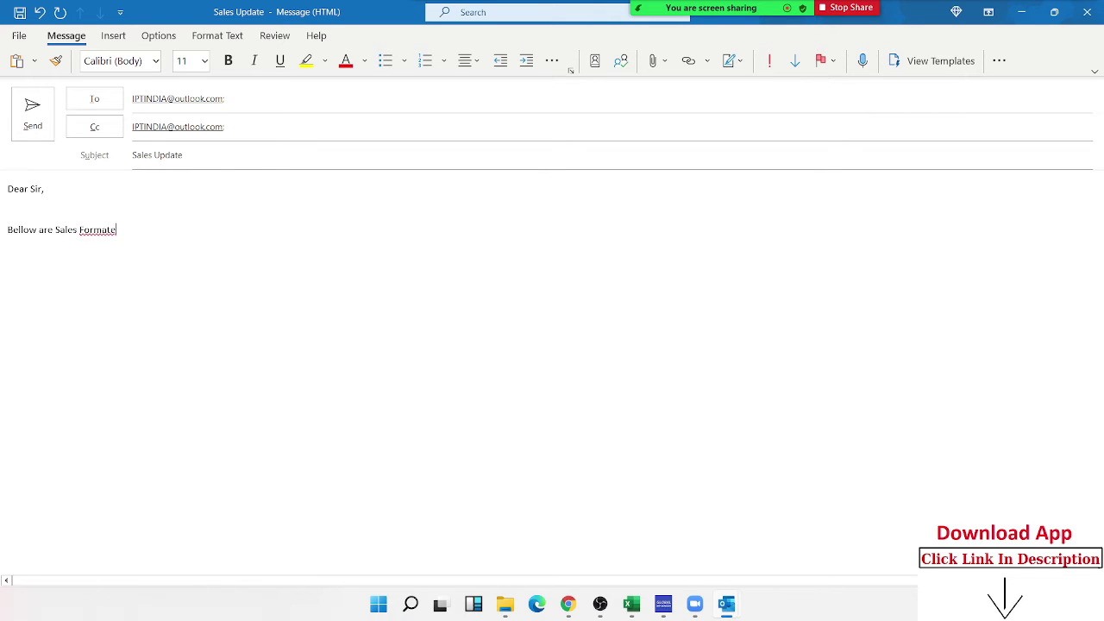
{"action": "key", "text": "BackSpace"}
{"action": "key", "text": "BackSpace"}
{"action": "key", "text": "BackSpace"}
{"action": "key", "text": "BackSpace"}
{"action": "key", "text": "BackSpace"}
{"action": "key", "text": "BackSpace"}
{"action": "type", "text": "pdate"}
{"action": "key", "text": "Return"}
Paste link the sales table as an Excel Worksheet Object, then add 'Regards' and the sender's name.
{"action": "left_click", "coordinate": [34, 61]}
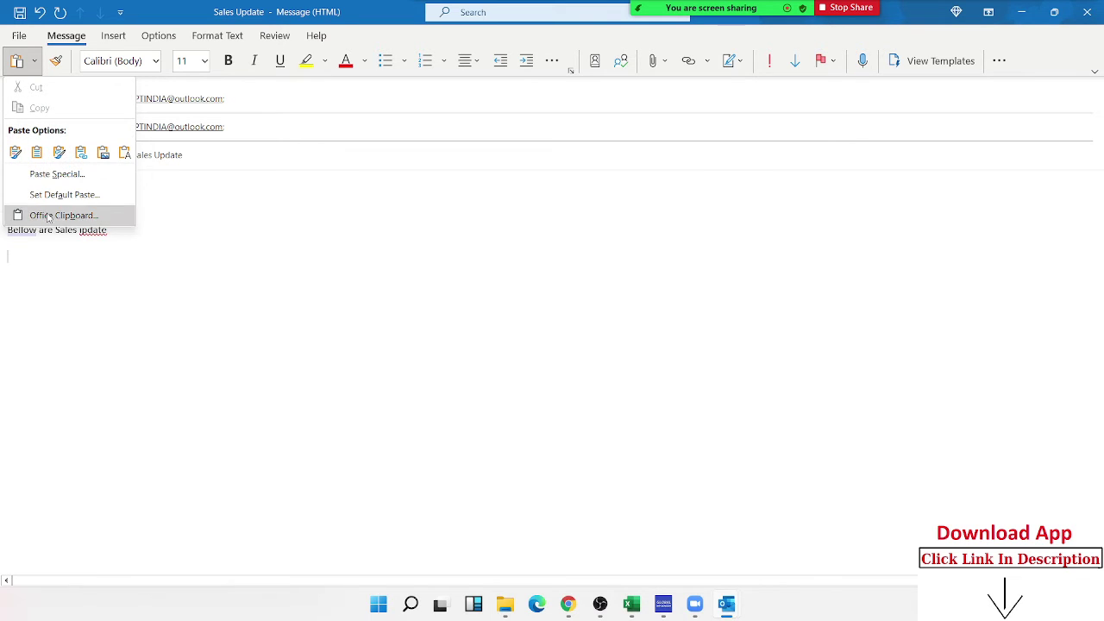
{"action": "left_click", "coordinate": [59, 174]}
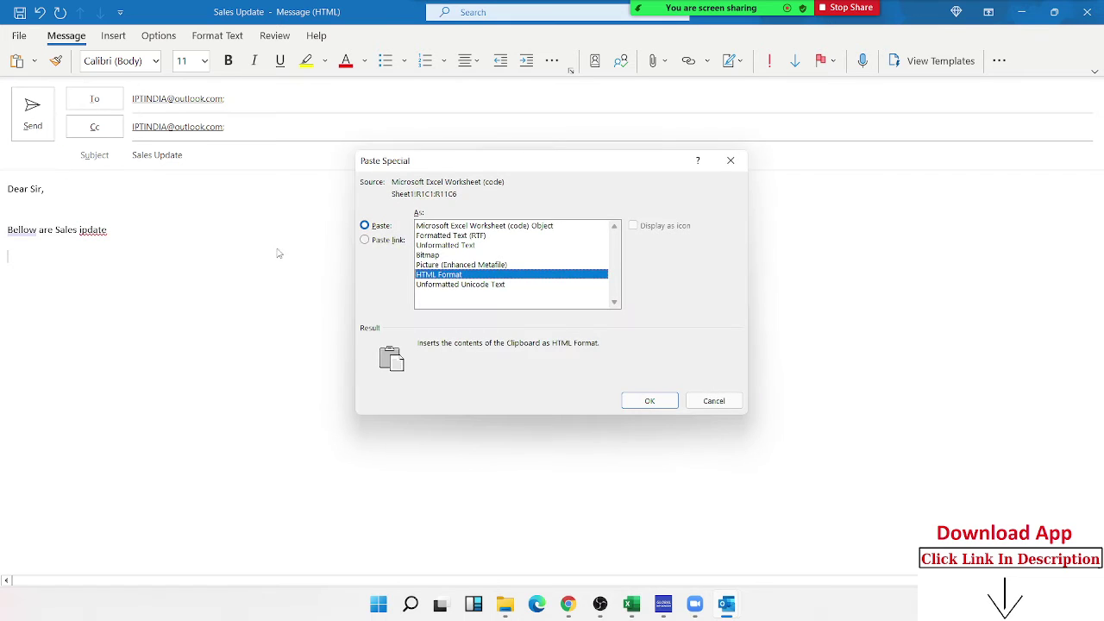
{"action": "left_click", "coordinate": [364, 239]}
{"action": "left_click", "coordinate": [448, 227]}
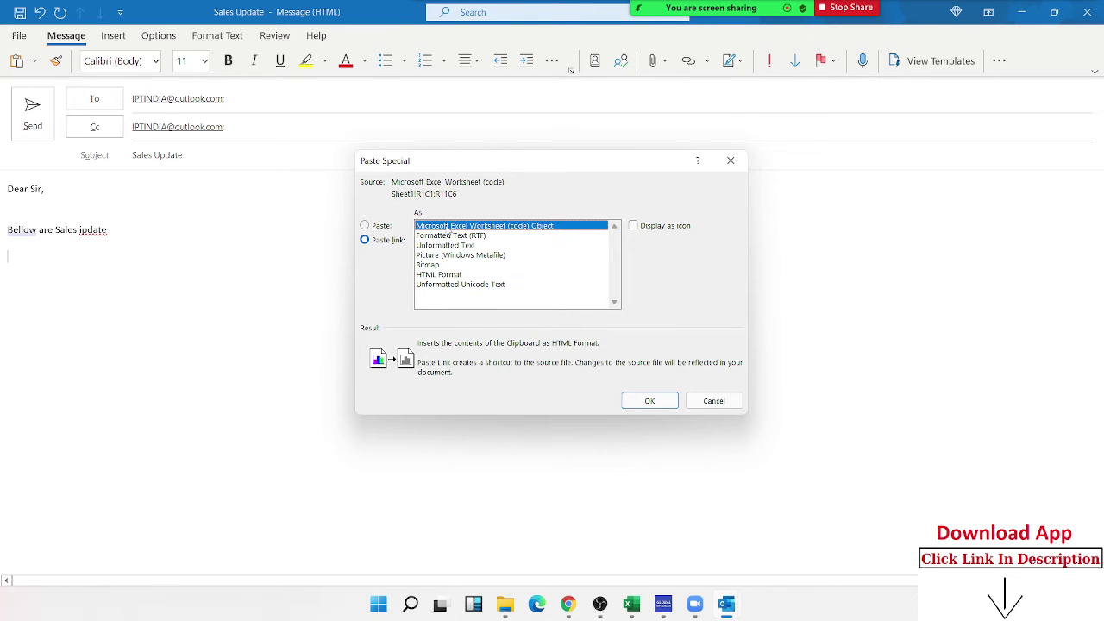
{"action": "left_click", "coordinate": [649, 401]}
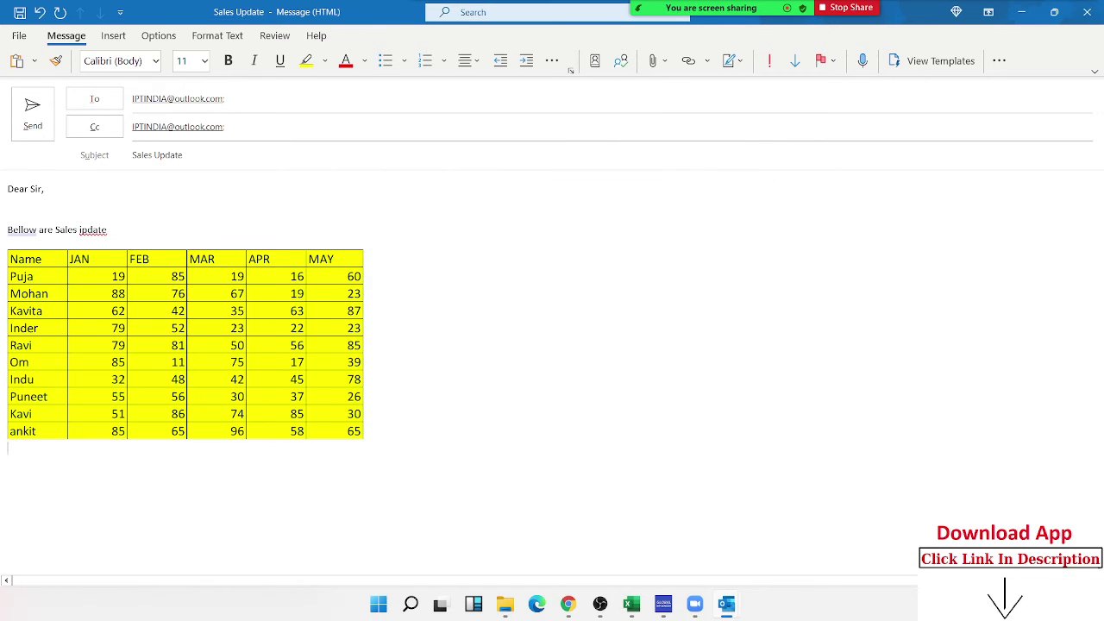
{"action": "type", "text": "Re"}
{"action": "type", "text": "gards "}
{"action": "type", "text": "Su"}
{"action": "type", "text": "jeet"}
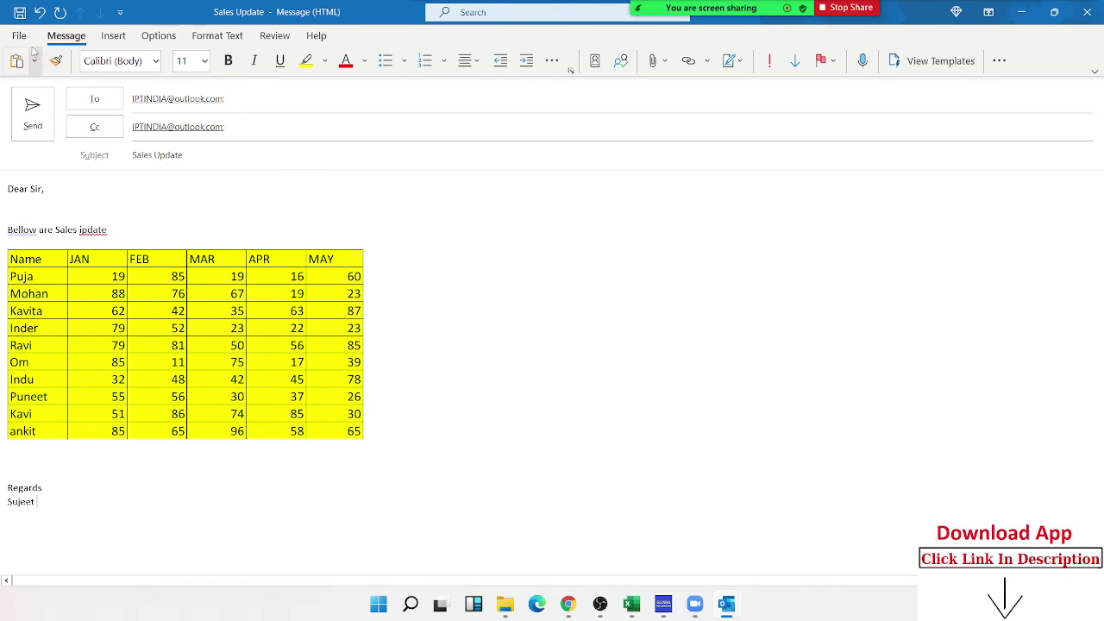
{"action": "left_click", "coordinate": [23, 38]}
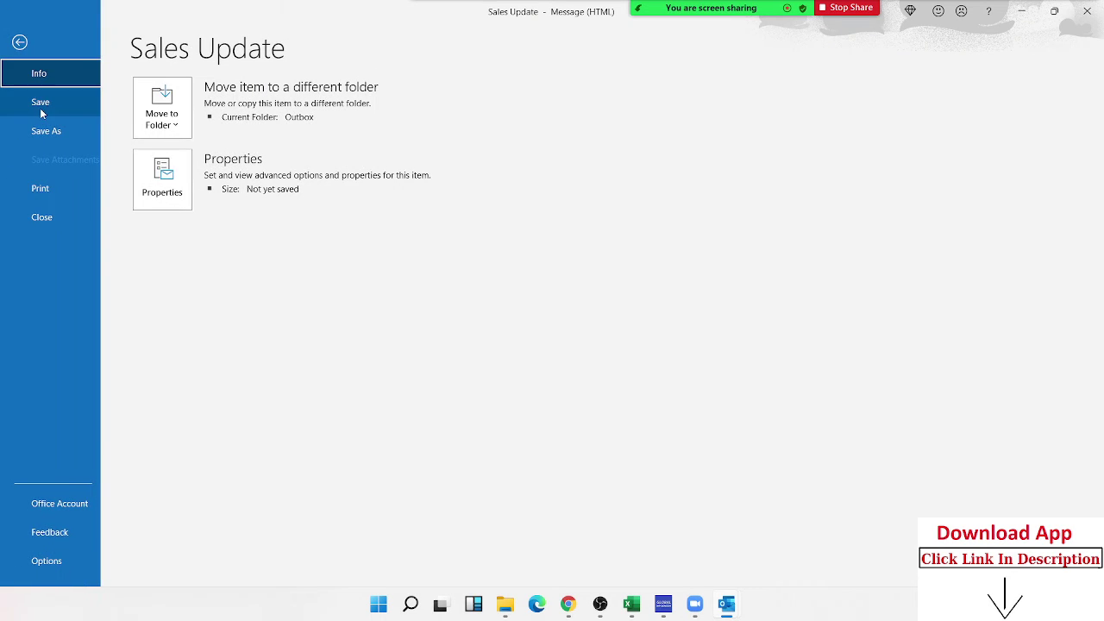
{"action": "left_click", "coordinate": [20, 43]}
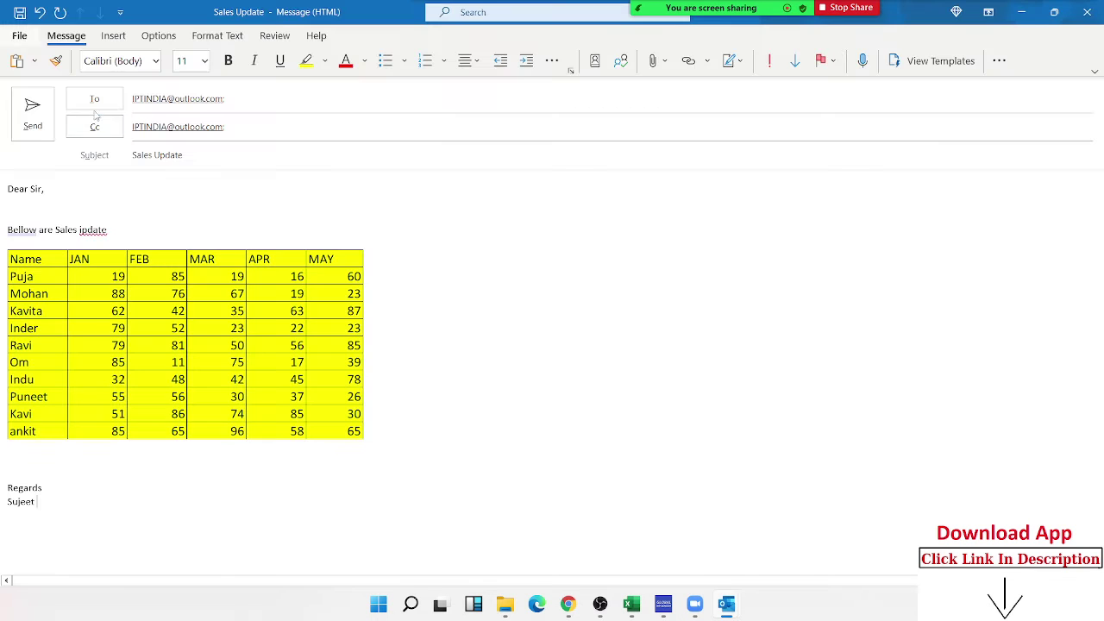
{"action": "left_click", "coordinate": [272, 306]}
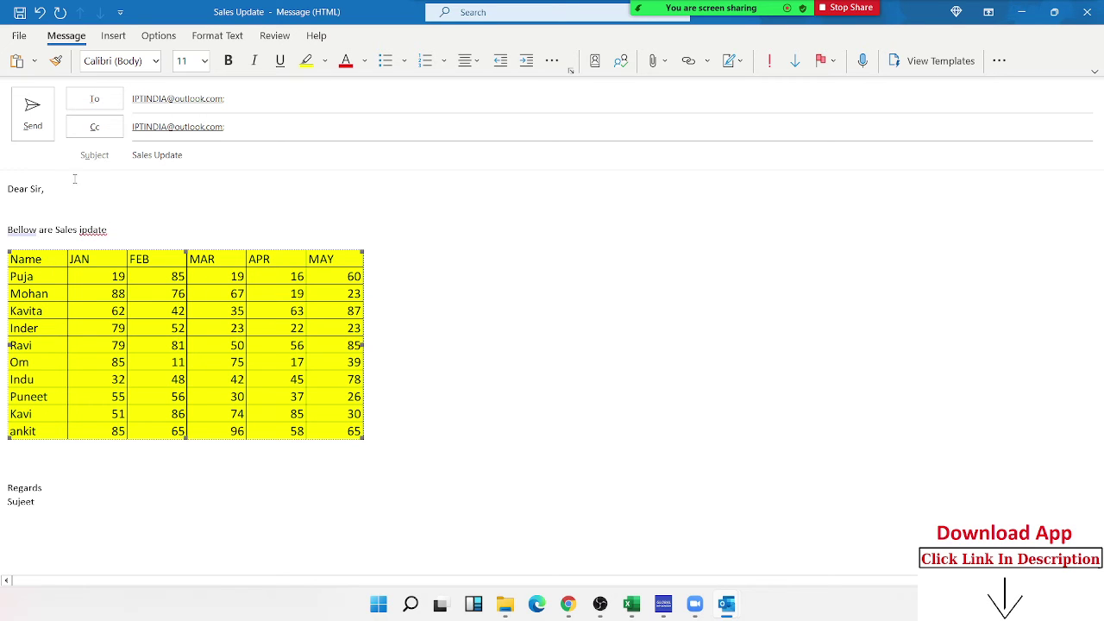
{"action": "left_click", "coordinate": [35, 65]}
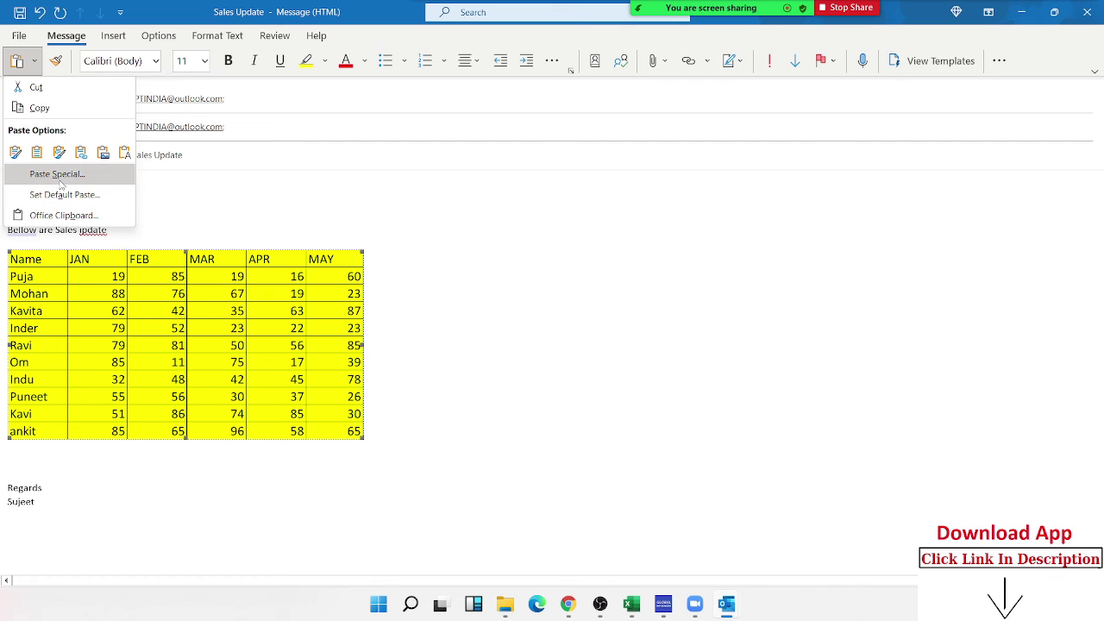
{"action": "left_click", "coordinate": [29, 40]}
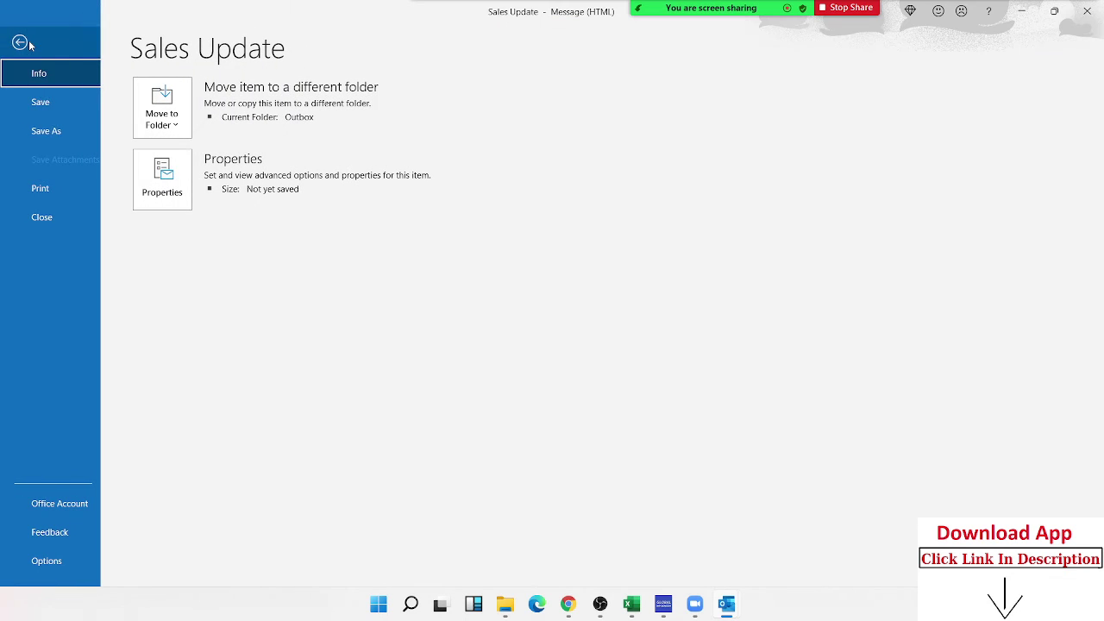
{"action": "key", "text": "Escape"}
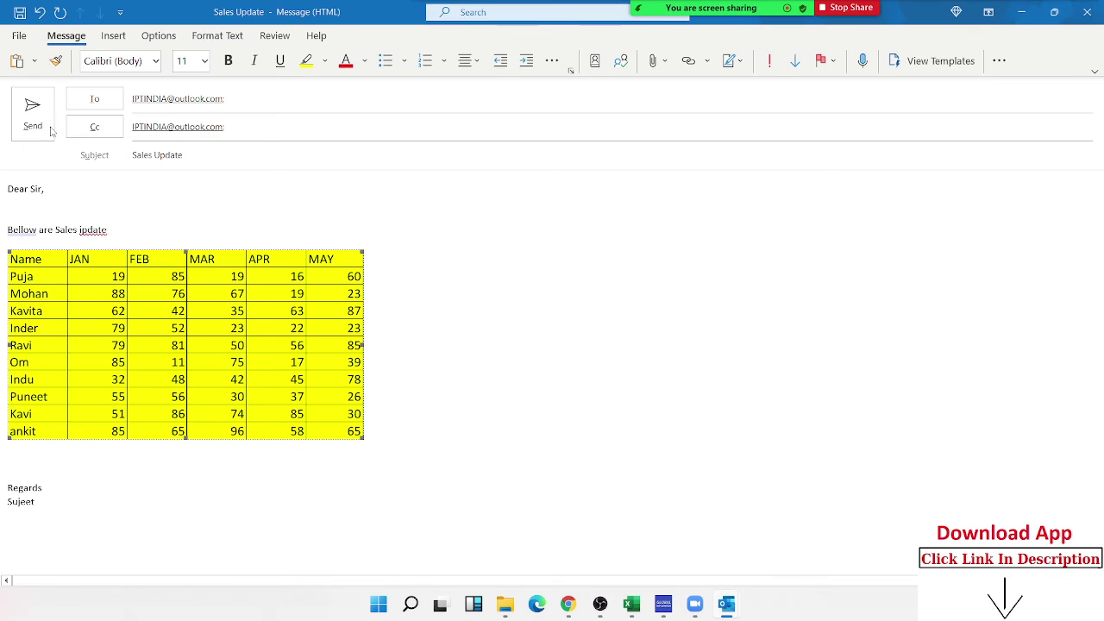
Save the message as Outlook Template 'Sales Update' on the Desktop, replacing the existing file.
{"action": "left_click", "coordinate": [129, 288]}
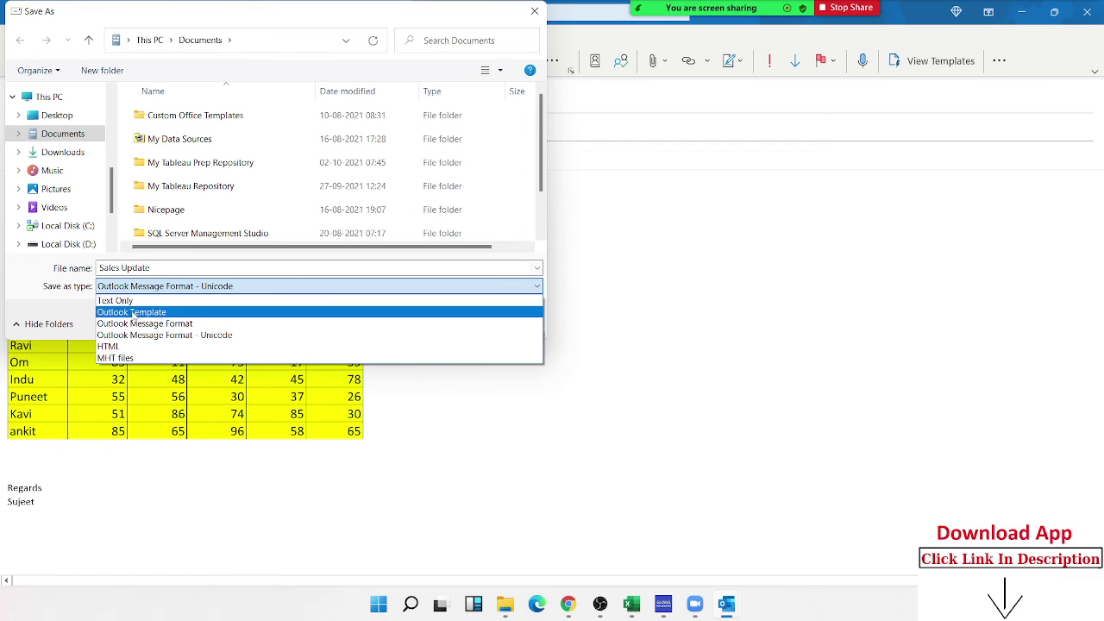
{"action": "left_click", "coordinate": [134, 314]}
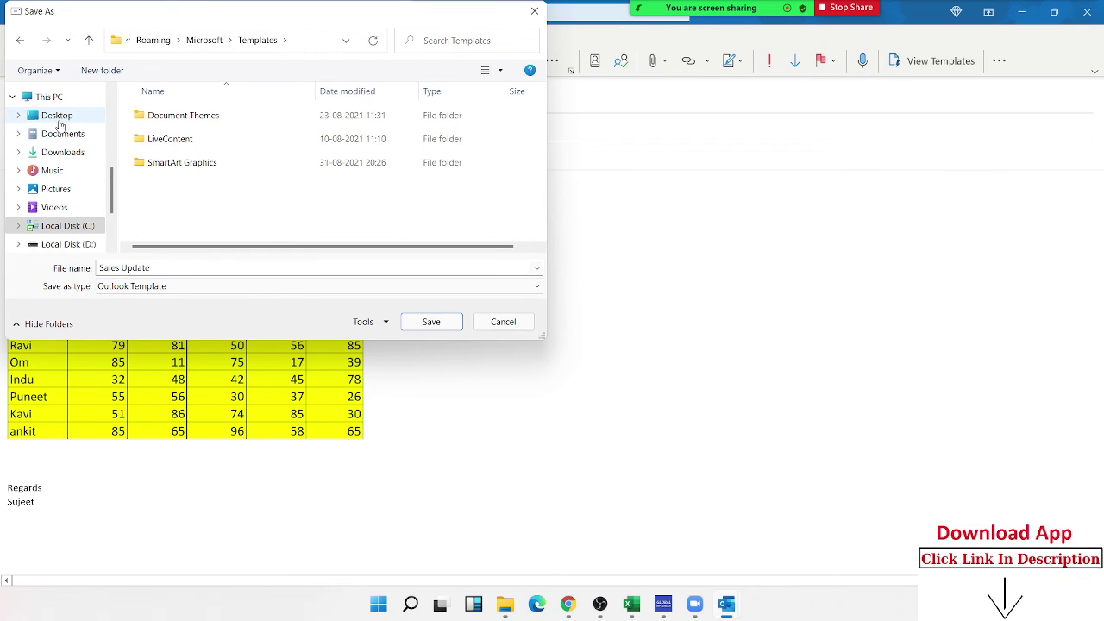
{"action": "left_click", "coordinate": [58, 119]}
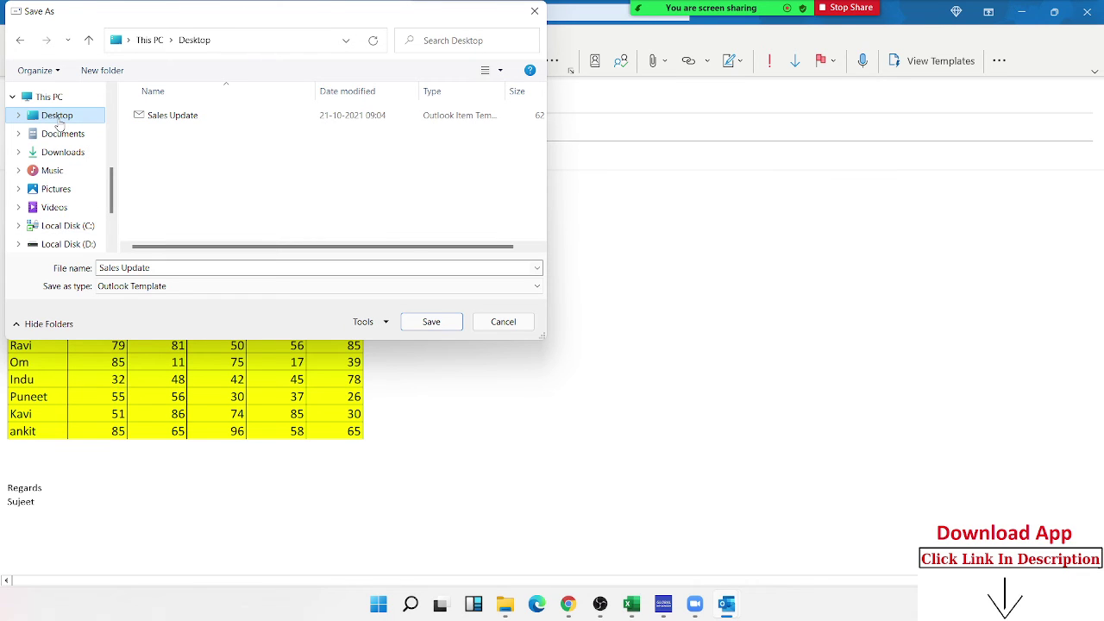
{"action": "left_click", "coordinate": [172, 120]}
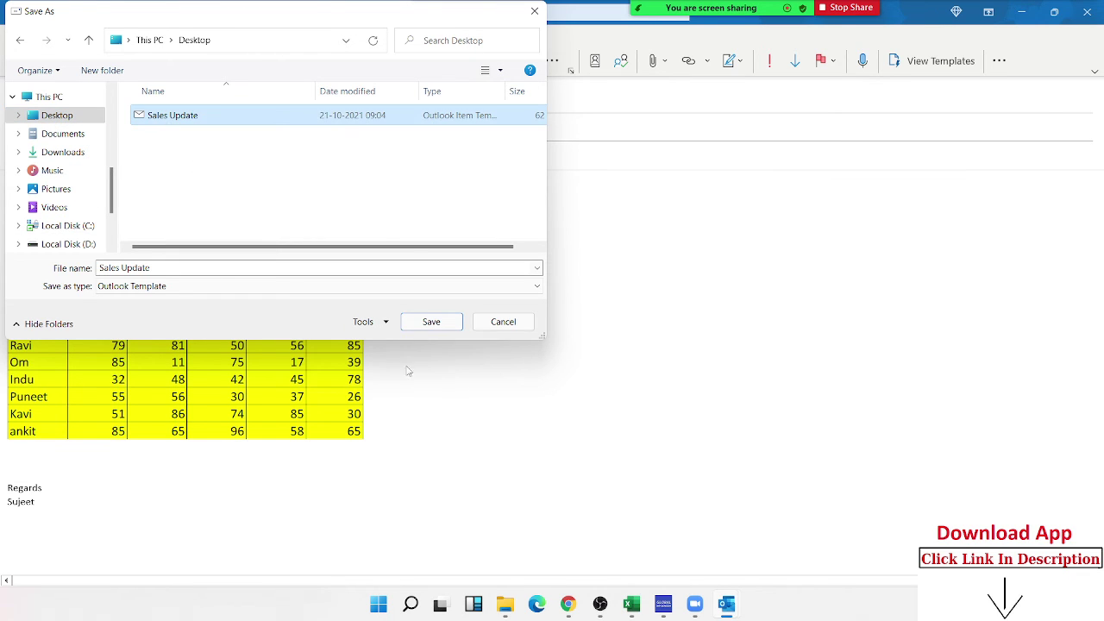
{"action": "left_click", "coordinate": [424, 331]}
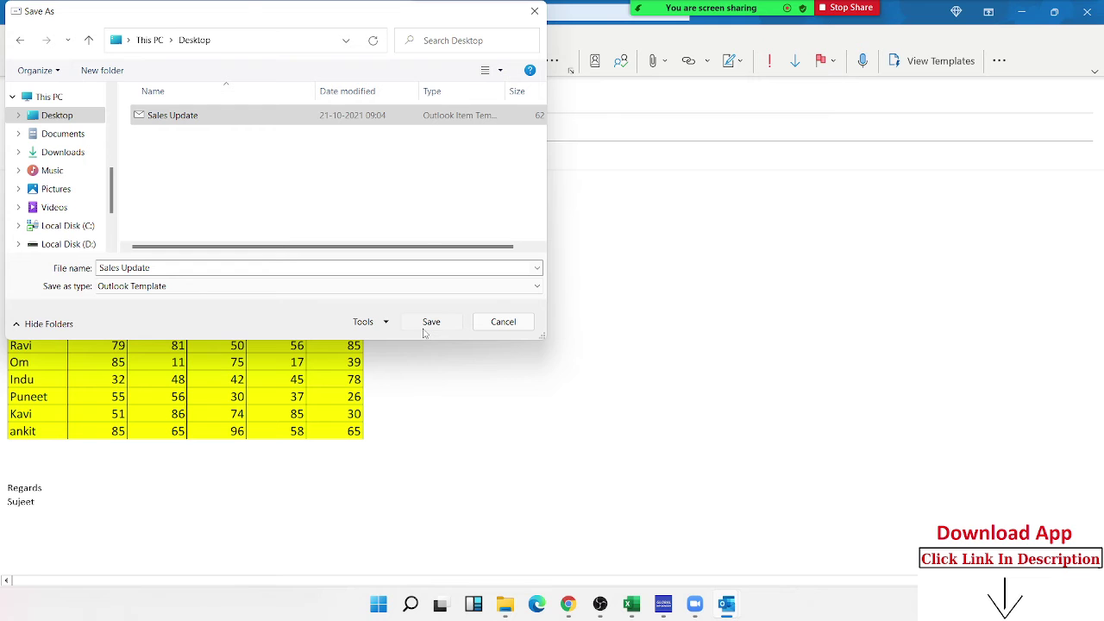
{"action": "left_click", "coordinate": [571, 304]}
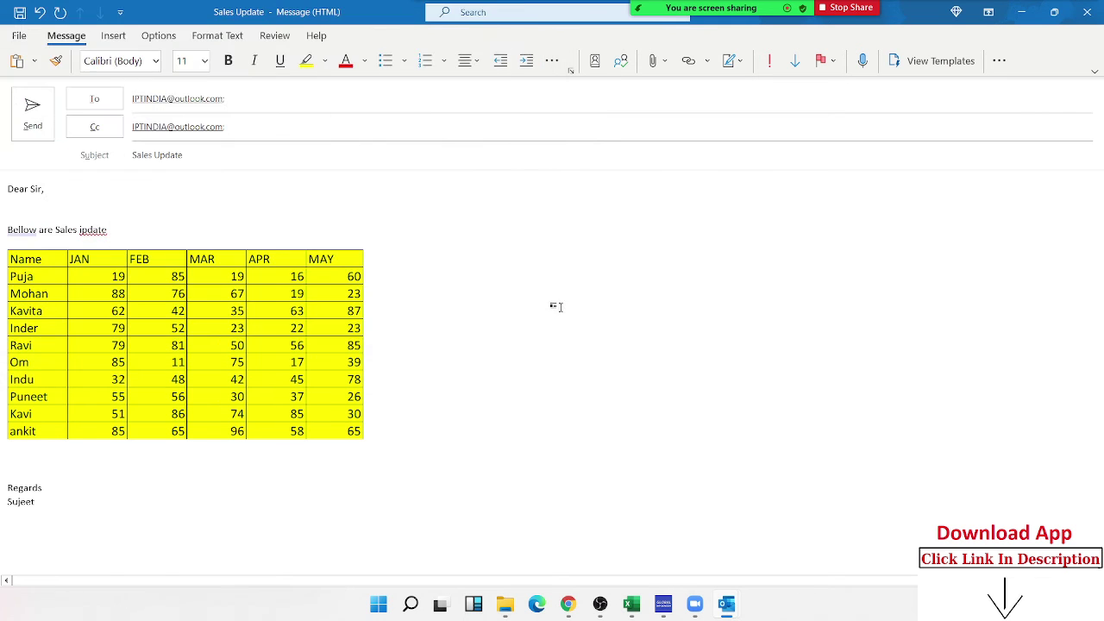
Send the Sales Update email, then fill the Excel sales table green.
{"action": "left_click", "coordinate": [32, 127]}
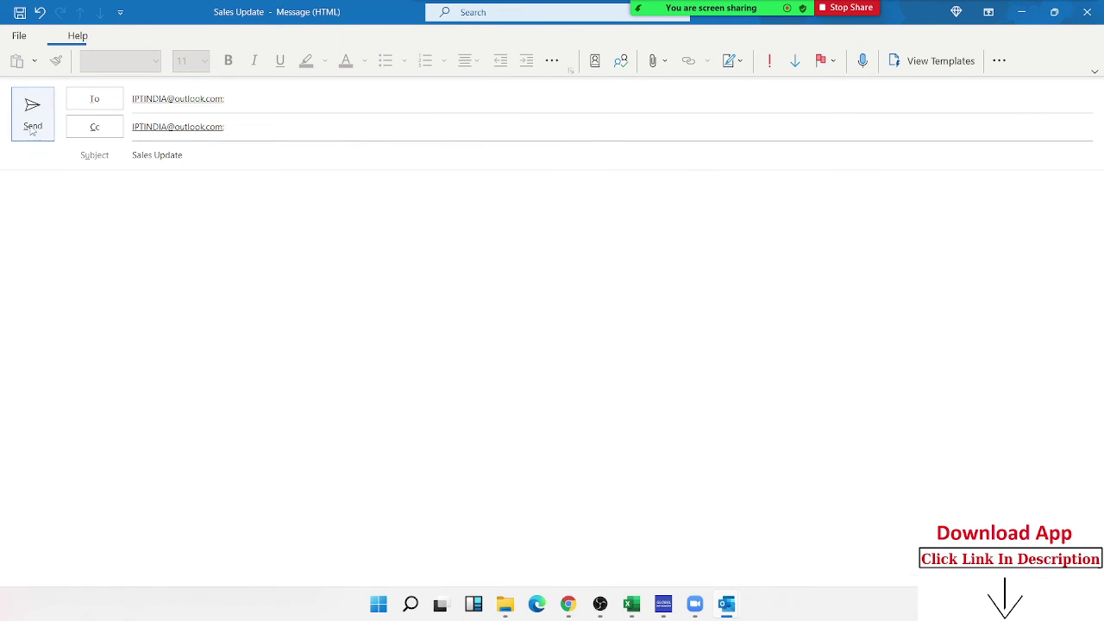
{"action": "key", "text": "Escape"}
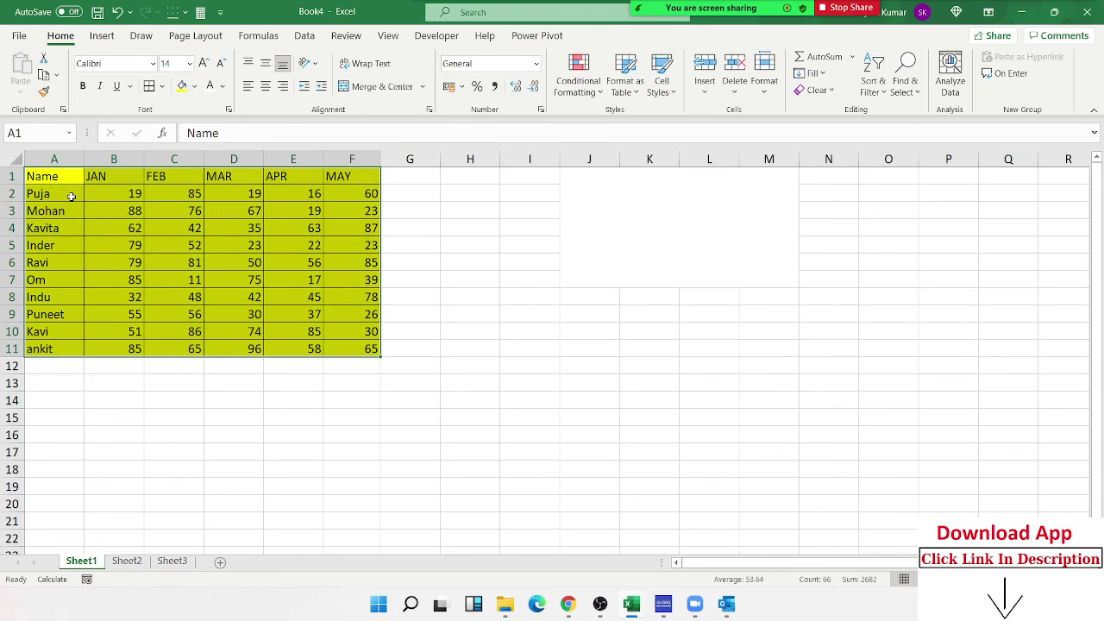
{"action": "left_click", "coordinate": [195, 87]}
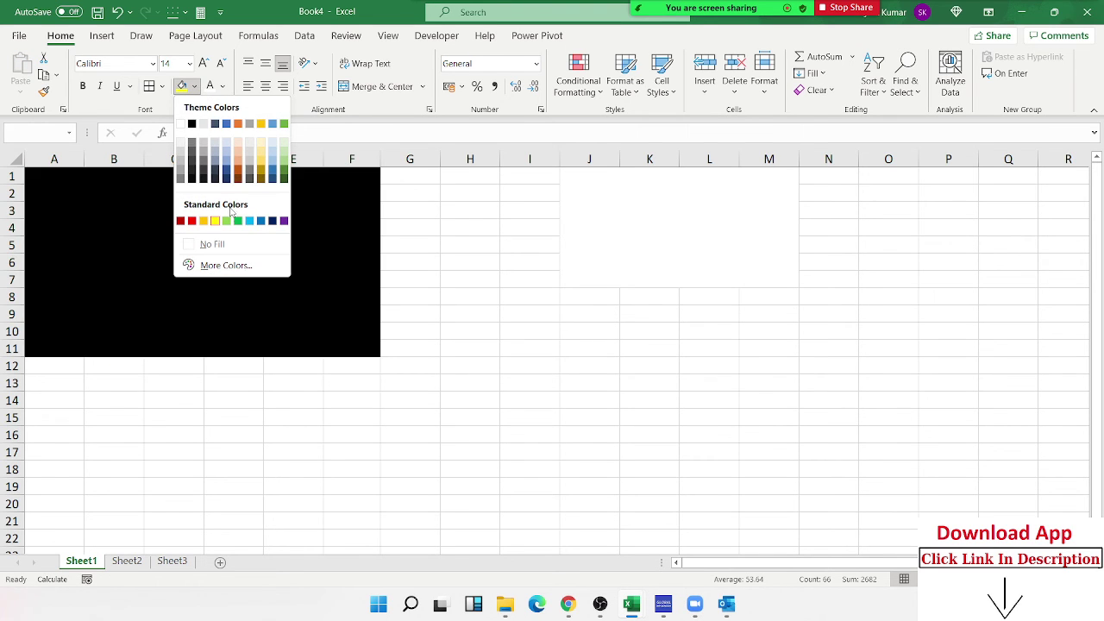
{"action": "left_click", "coordinate": [239, 221]}
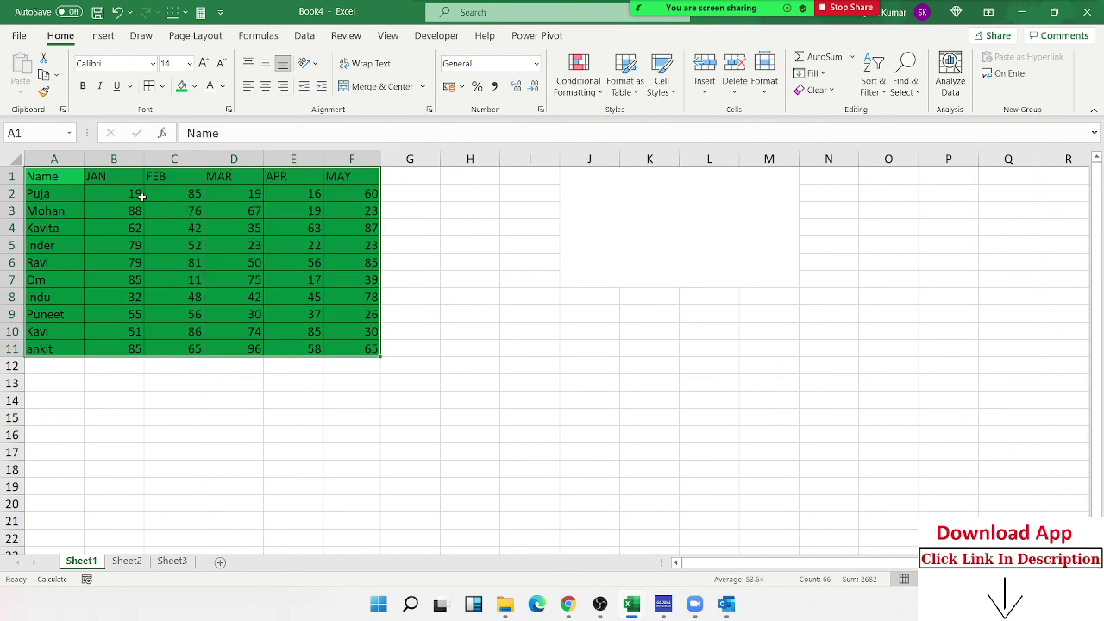
Change cell B2 to 91 and minimize Excel to the desktop.
{"action": "left_click", "coordinate": [129, 192]}
{"action": "type", "text": "91"}
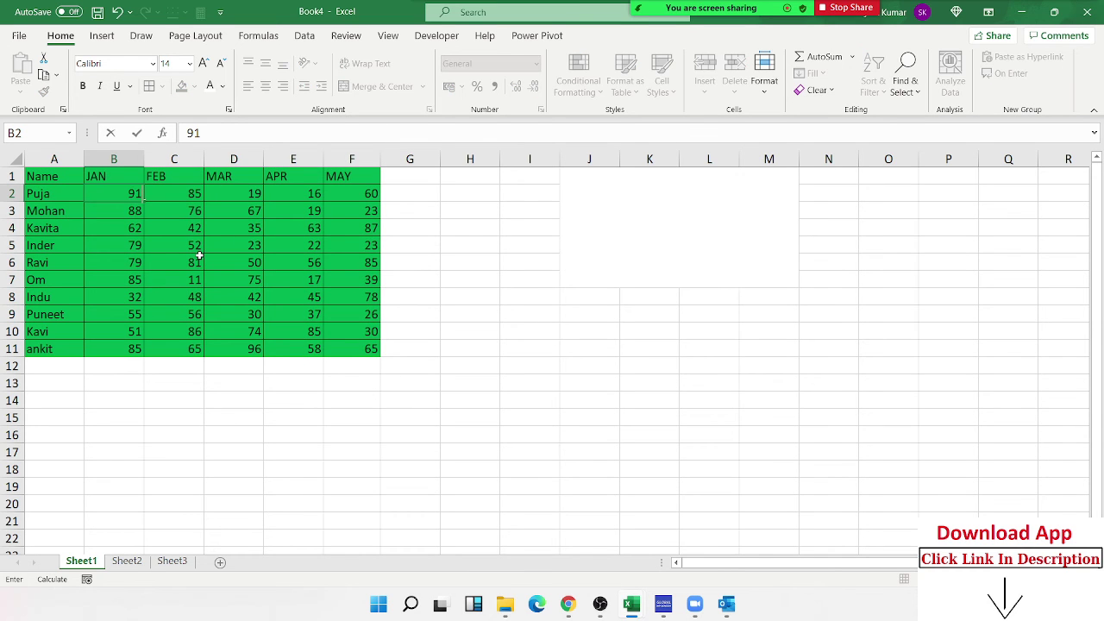
{"action": "key", "text": "Return"}
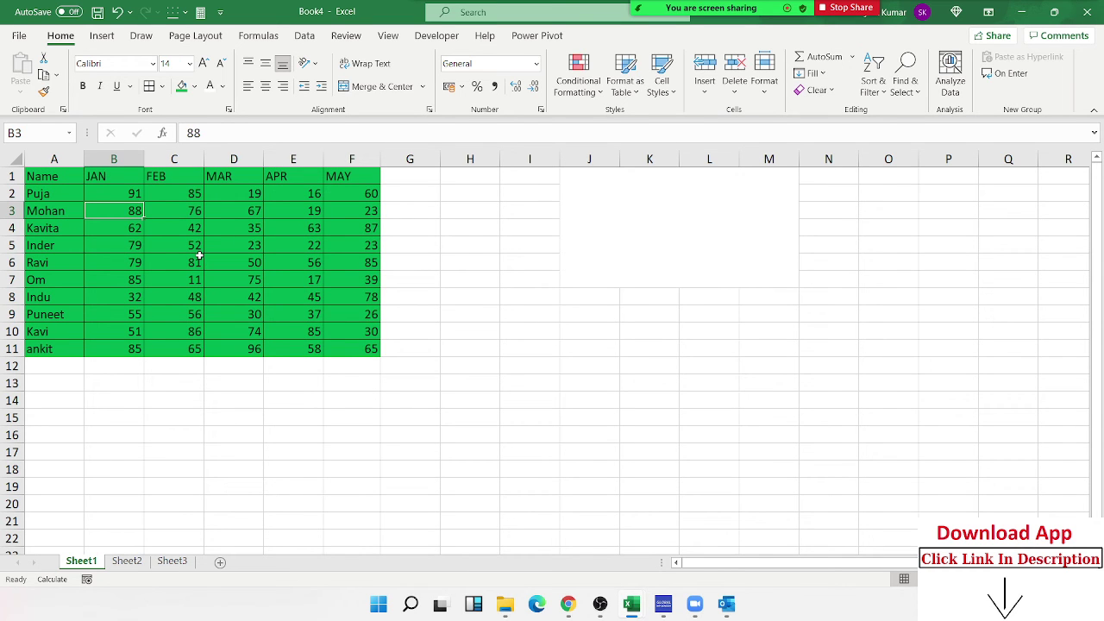
{"action": "key", "text": "super+d"}
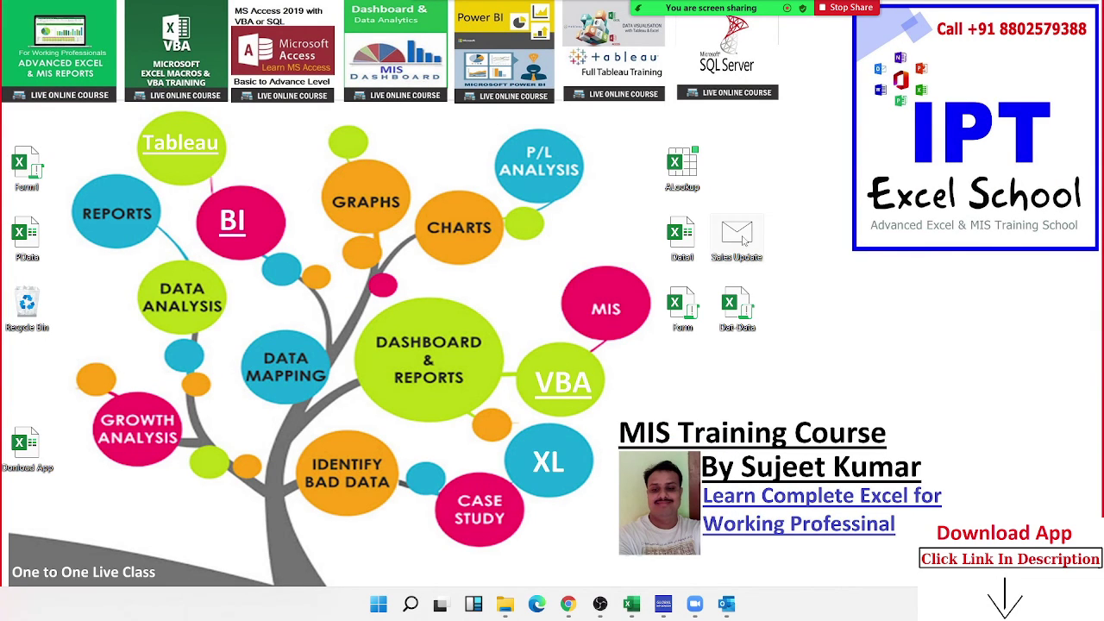
Open the Sales Update template from the desktop and accept updating its linked table.
{"action": "left_click_drag", "start_coordinate": [752, 250], "coordinate": [768, 216]}
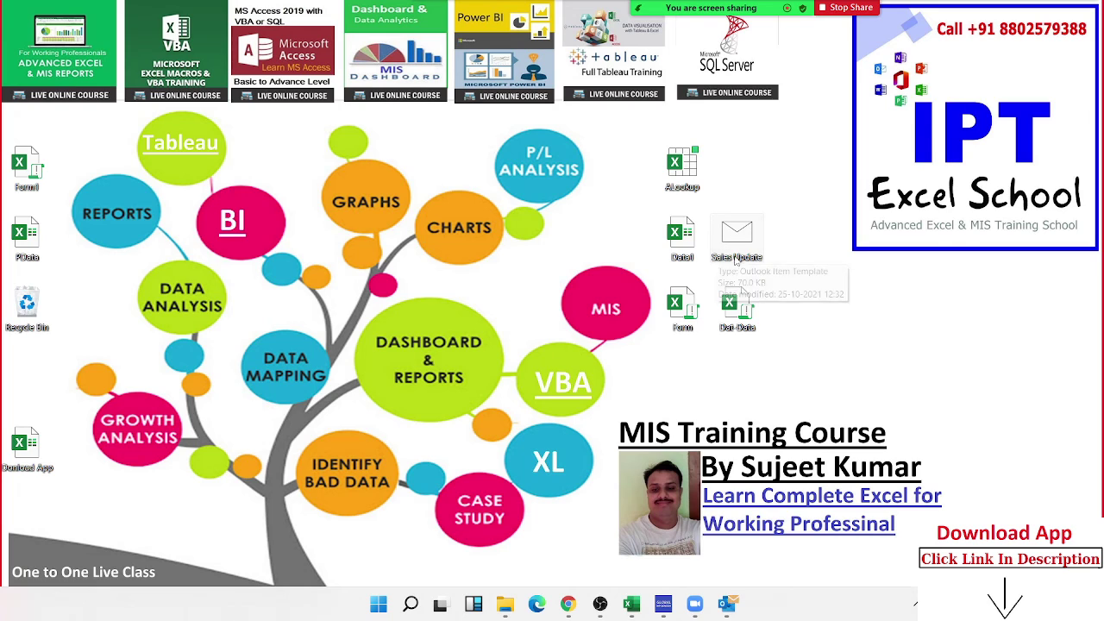
{"action": "left_click_drag", "start_coordinate": [786, 259], "coordinate": [795, 277]}
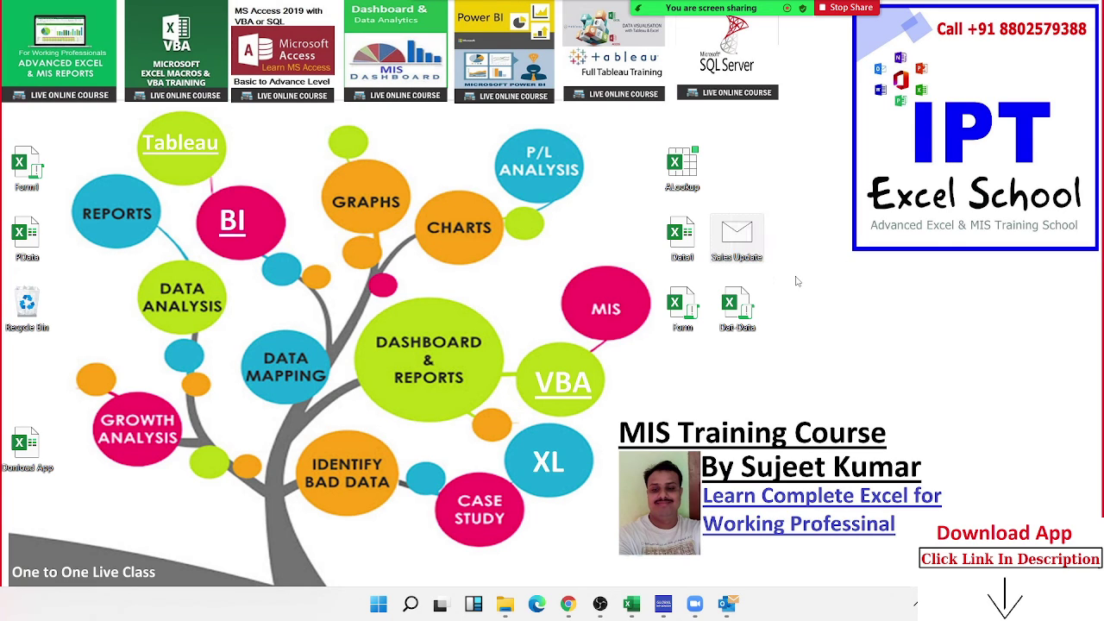
{"action": "double_click", "coordinate": [742, 243]}
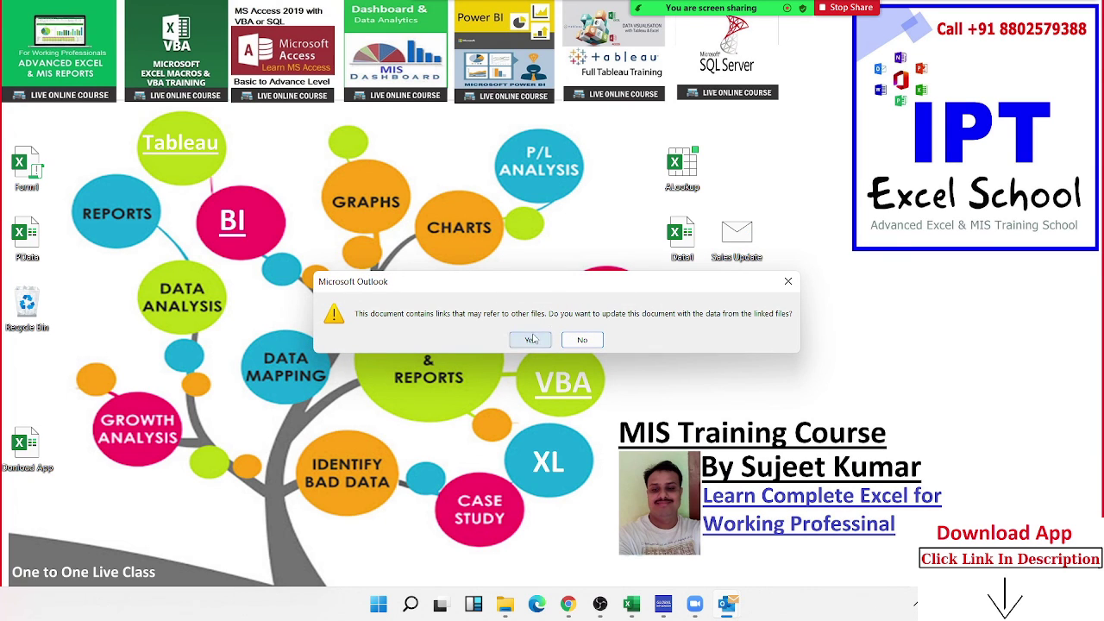
{"action": "left_click", "coordinate": [531, 339]}
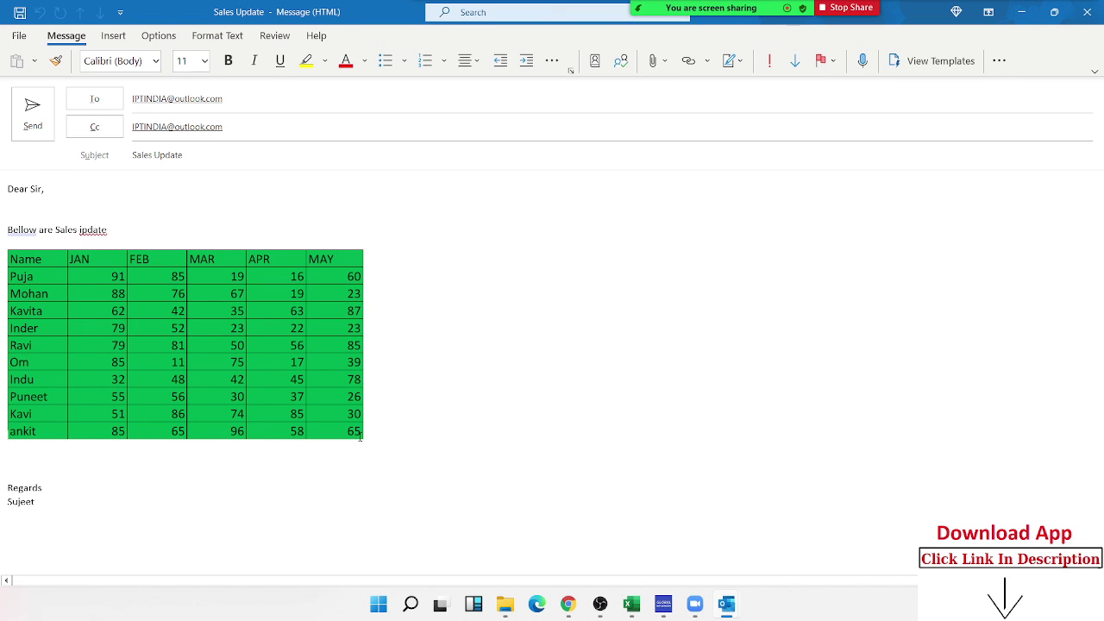
Send the updated Sales Update email, then reopen the template and accept the link refresh.
{"action": "left_click", "coordinate": [89, 294]}
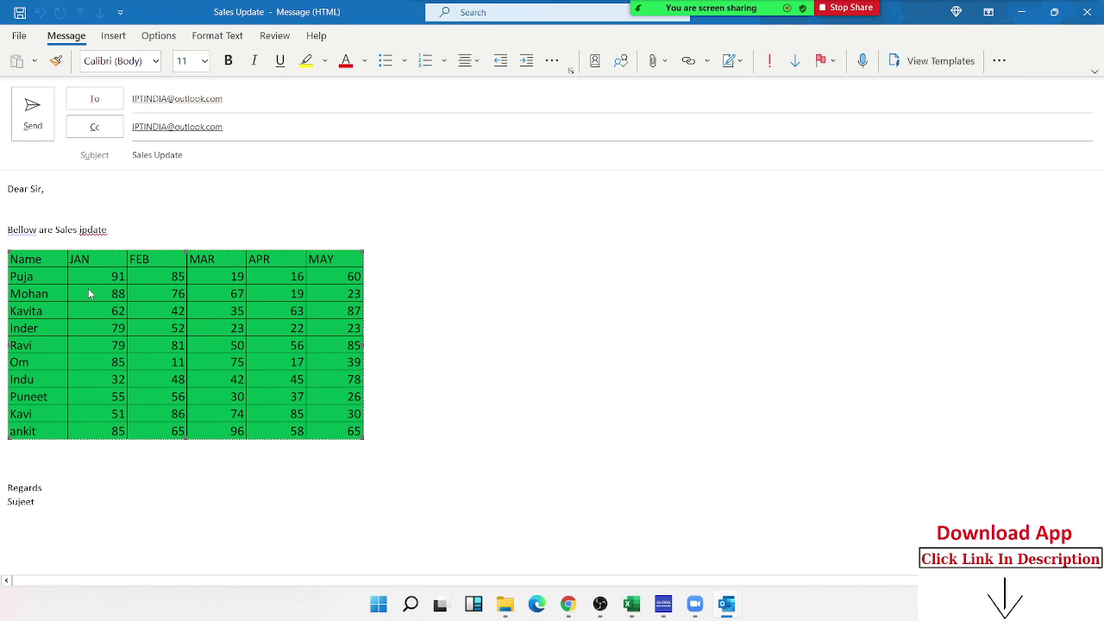
{"action": "left_click", "coordinate": [25, 121]}
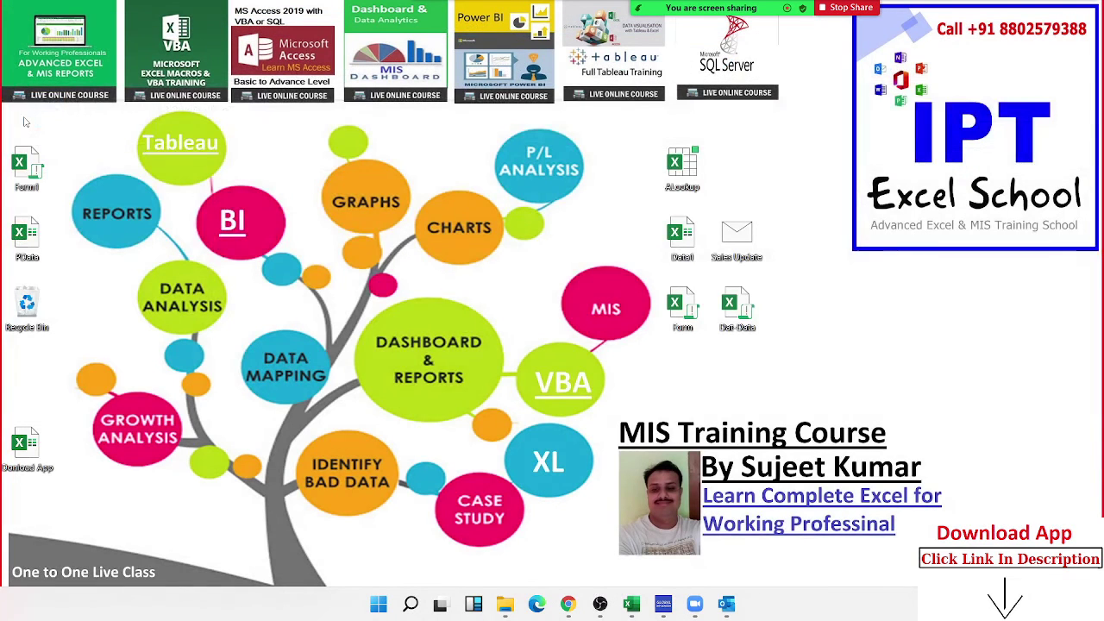
{"action": "double_click", "coordinate": [745, 241]}
{"action": "left_click", "coordinate": [533, 338]}
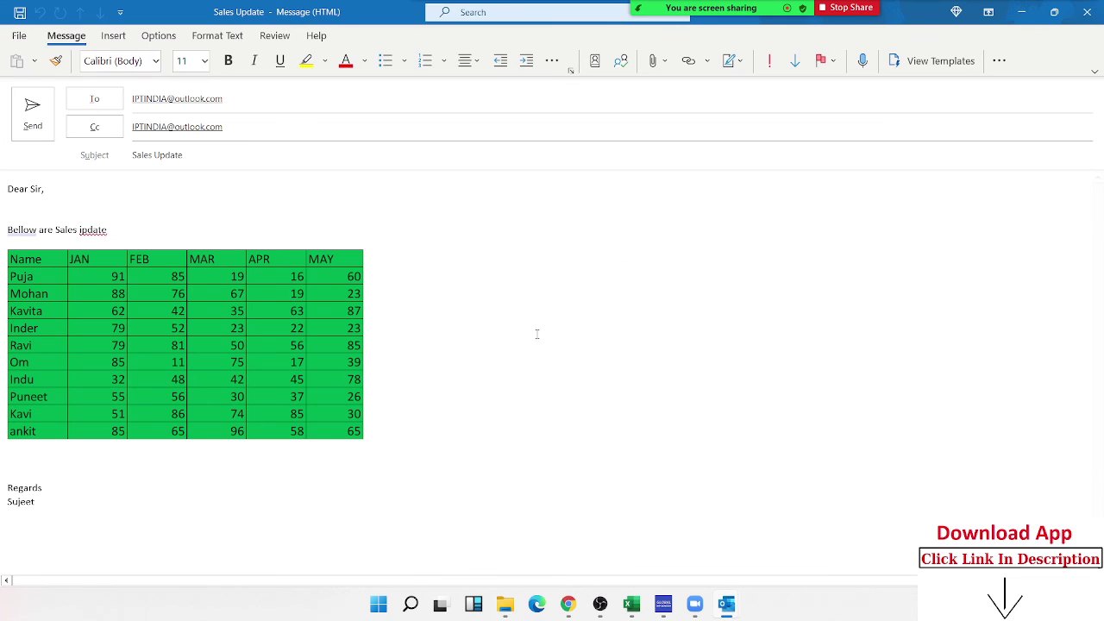